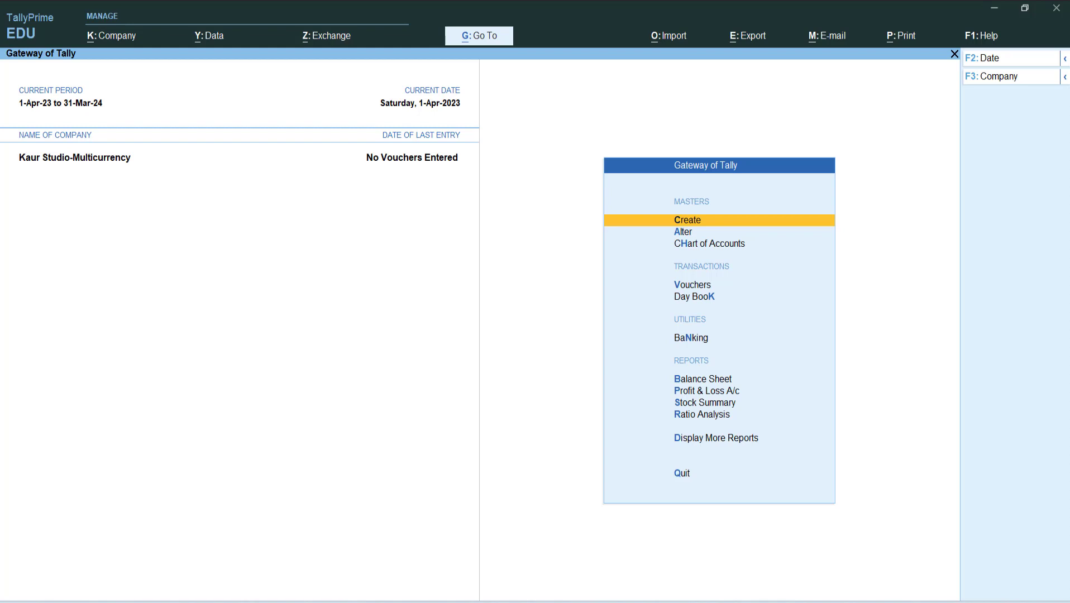
Start creating a new currency master instead of altering the default ₹ currency.
key(Return)
key(Down)
key(Down)
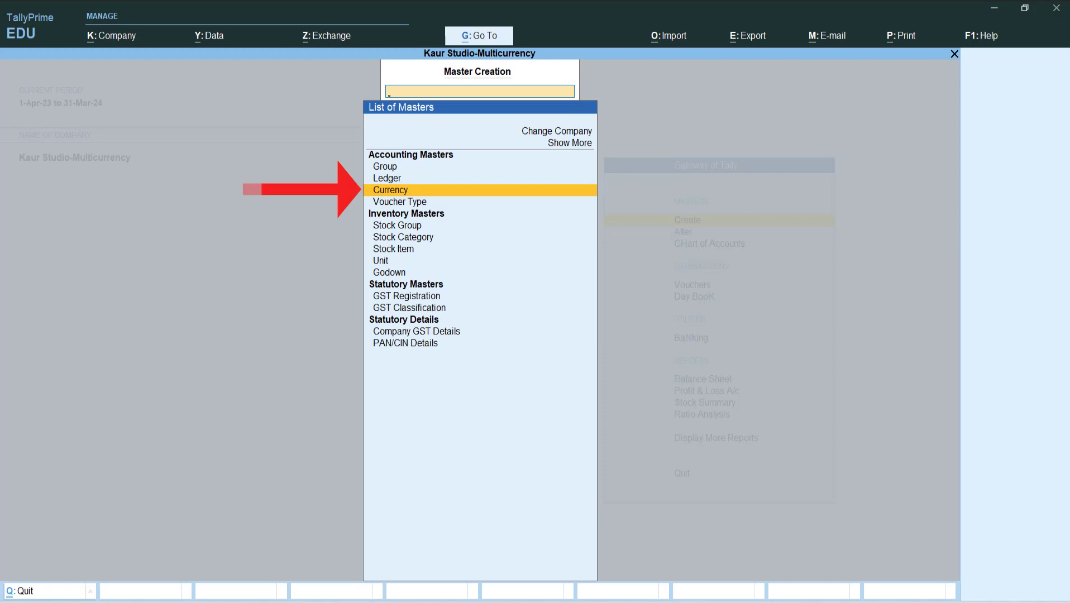
key(Return)
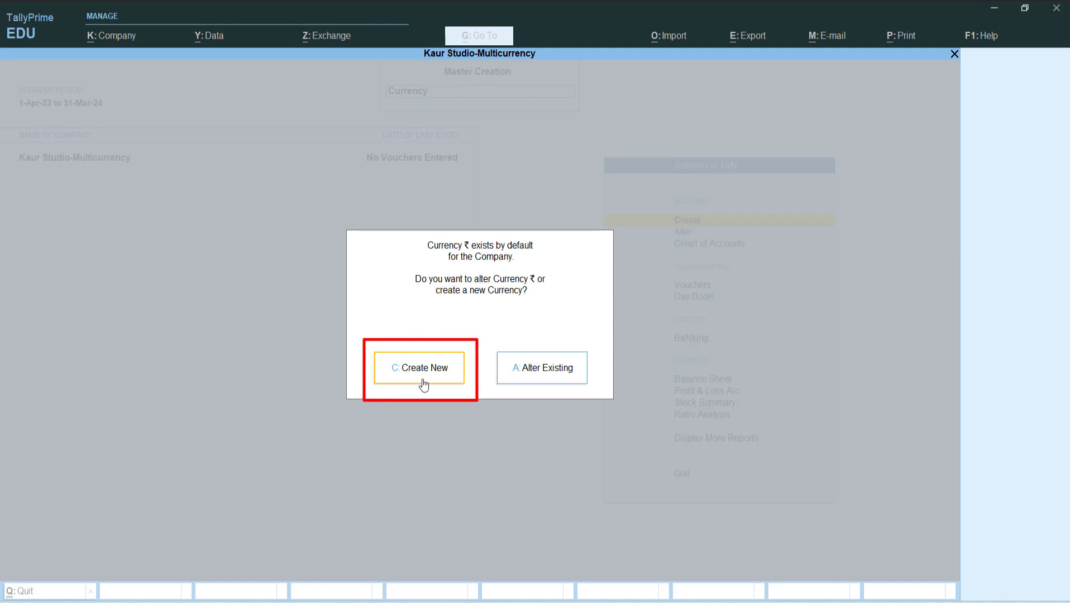
click(445, 385)
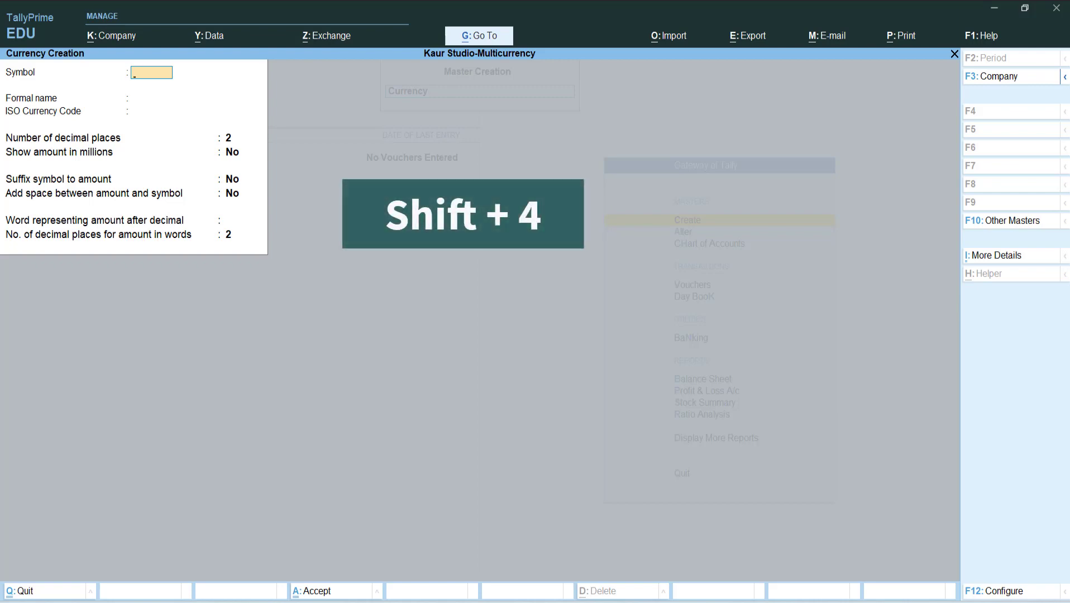
Try the symbols $, £ and € in turn for the new currency, clearing each one.
text($)
key(BackSpace)
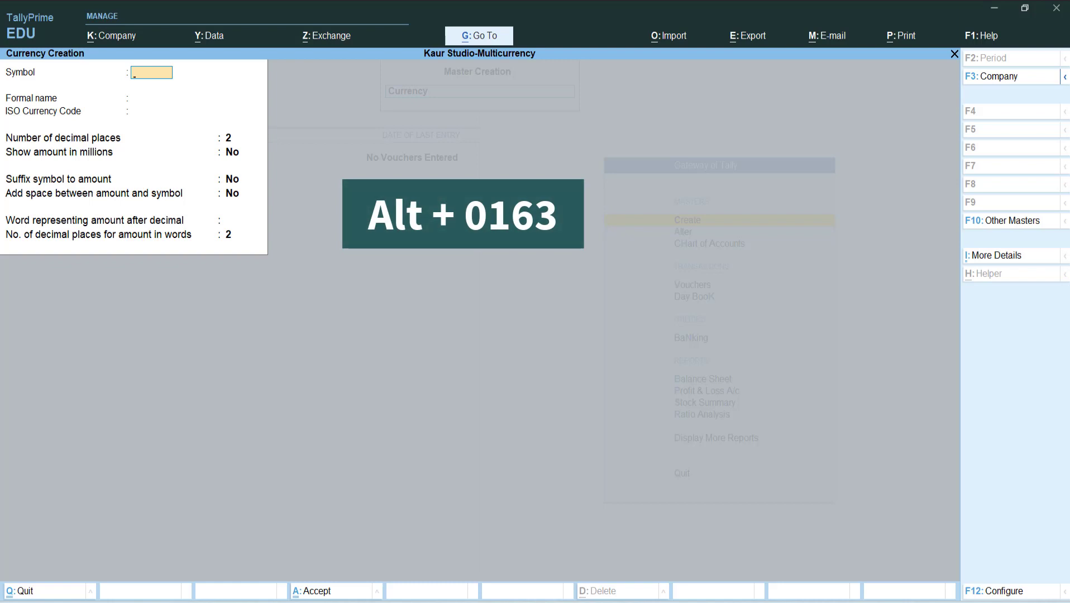
key(alt)
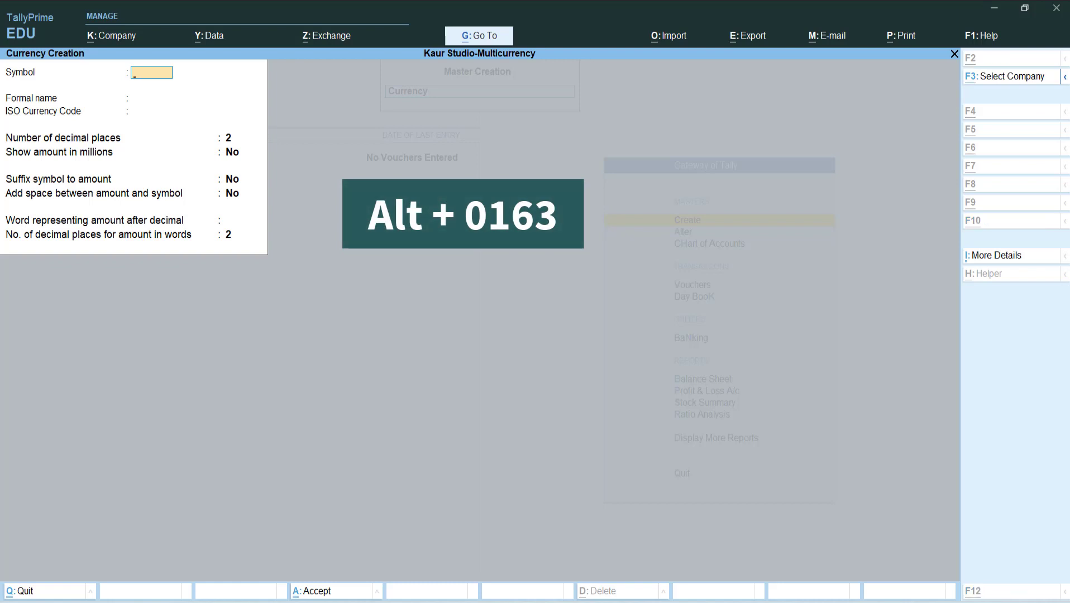
text(£)
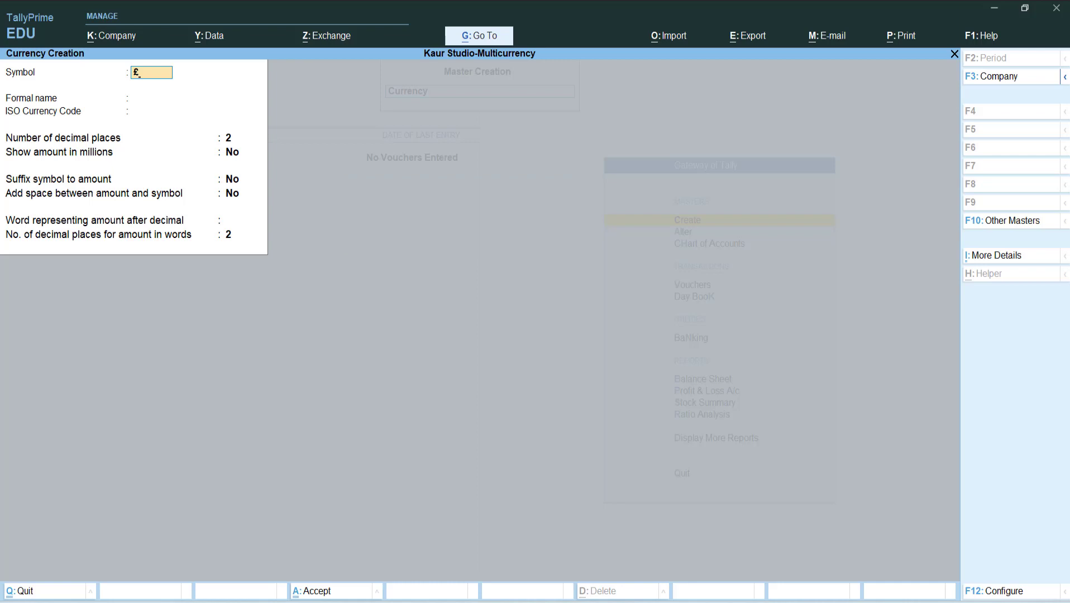
key(BackSpace)
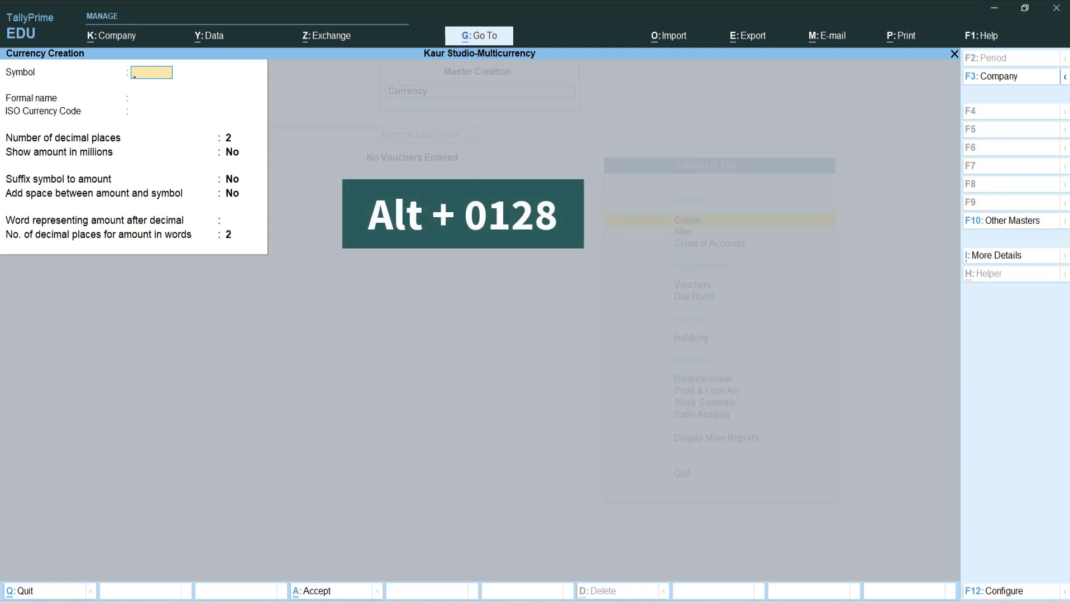
key(alt)
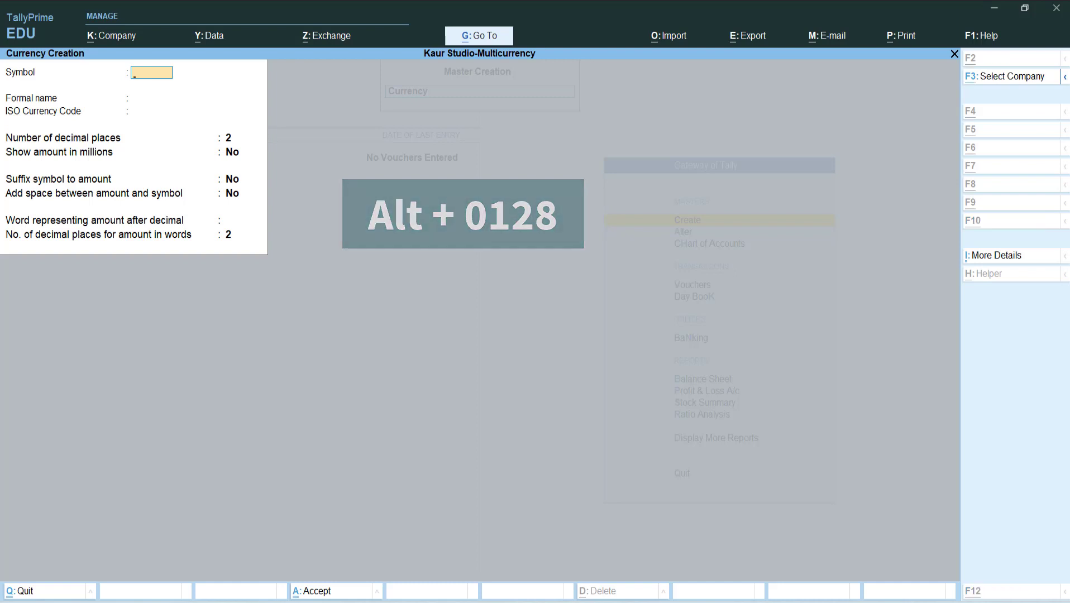
text(€)
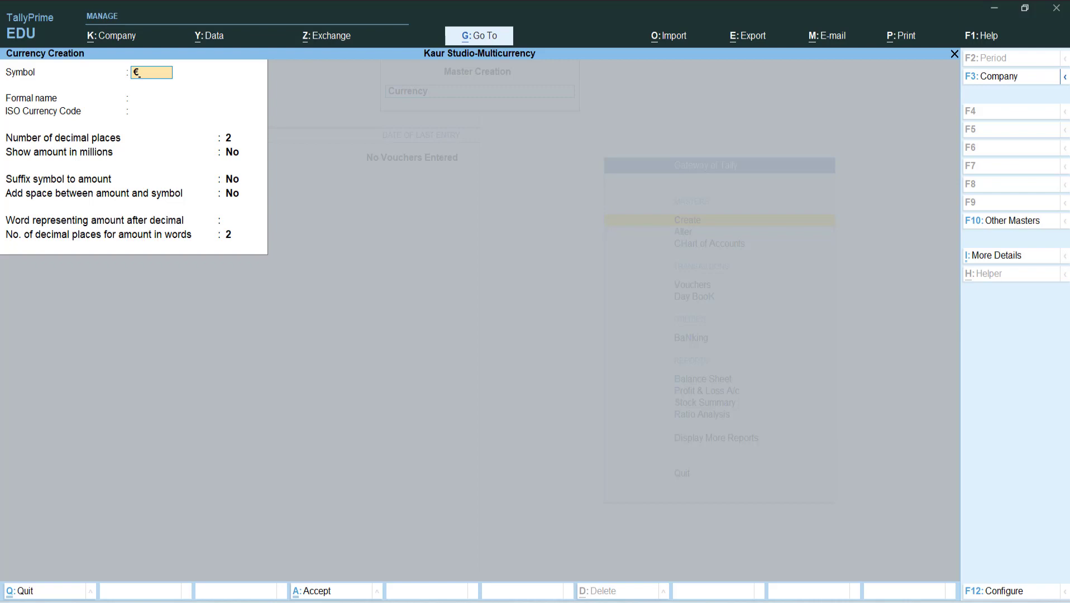
key(BackSpace)
Create a currency with symbol $ and formal name Dollar, keeping the default decimal and display settings.
text($)
key(Return)
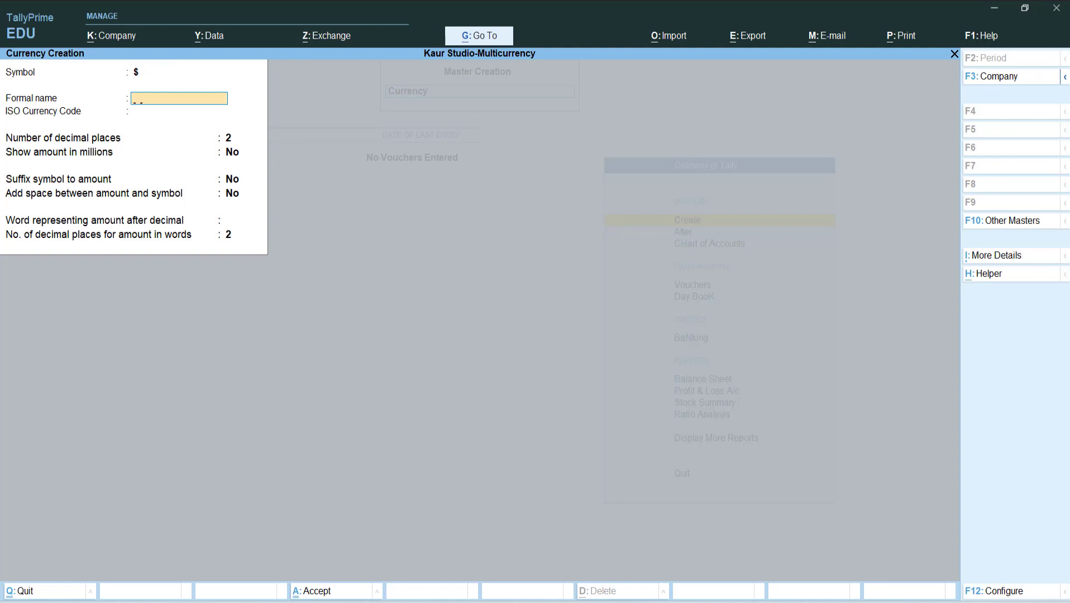
text(Dollar)
key(Return)
key(Return)
key(Return)
key(Return)
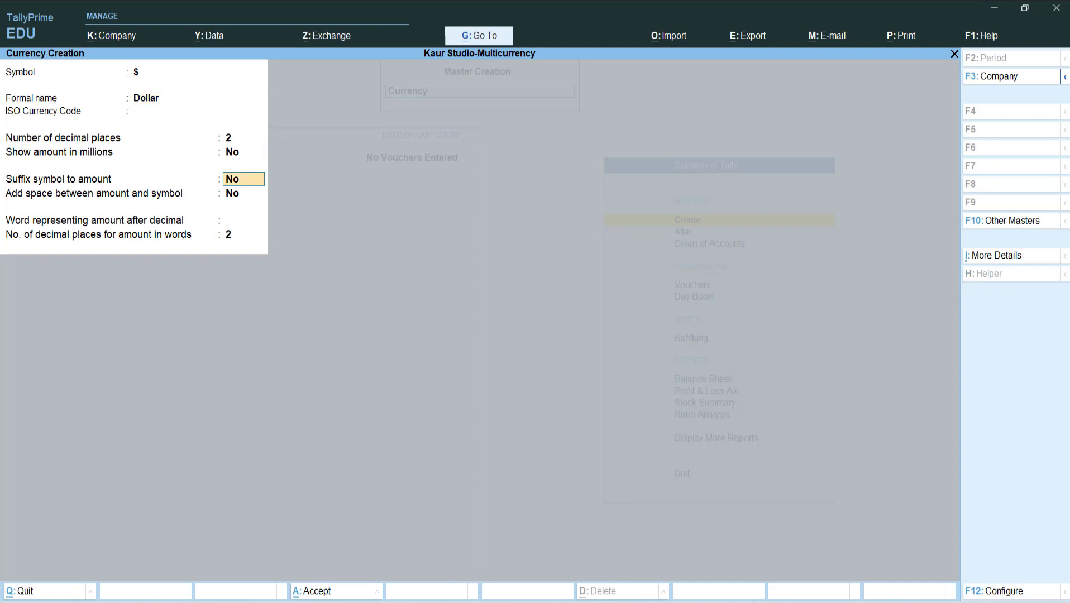
key(Return)
key(Return)
key(Return)
key(Return)
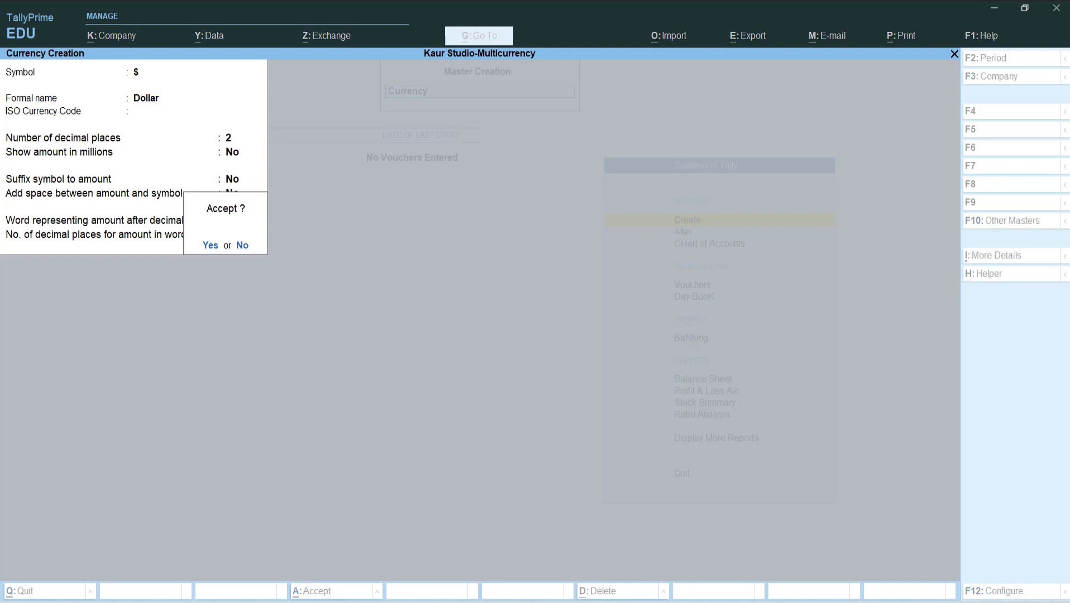
key(Return)
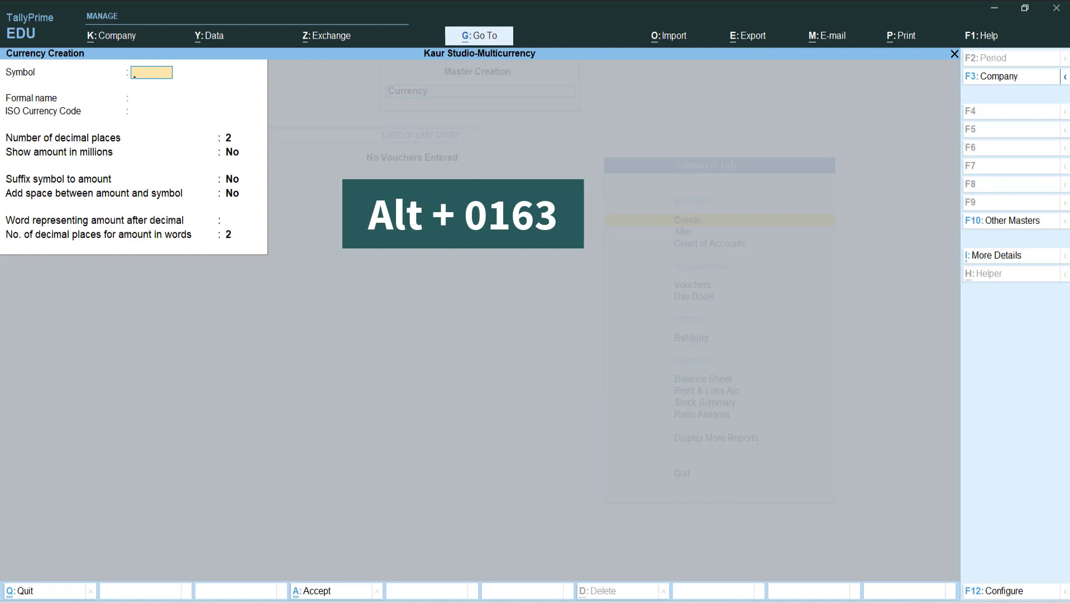
Create a currency with symbol £ and formal name Pound, keeping the default decimal and display settings.
key(alt)
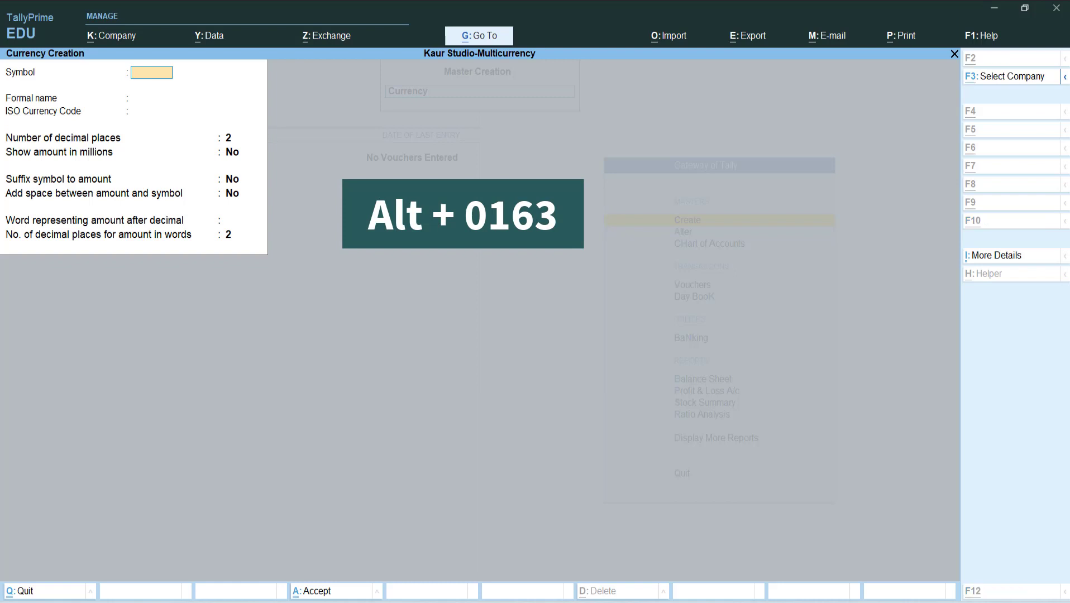
text(£)
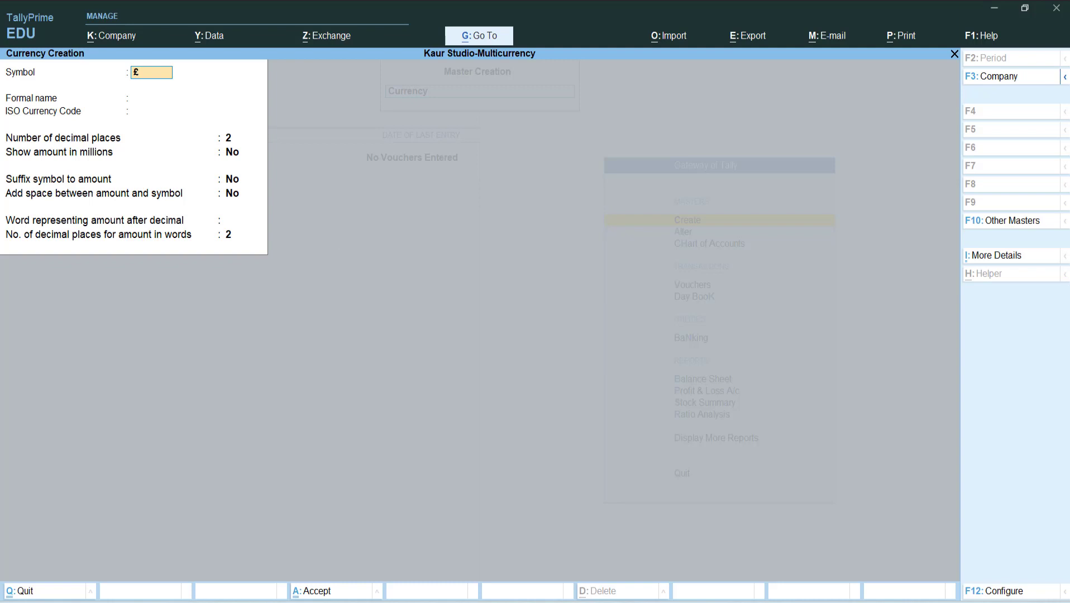
key(Return)
text(Po)
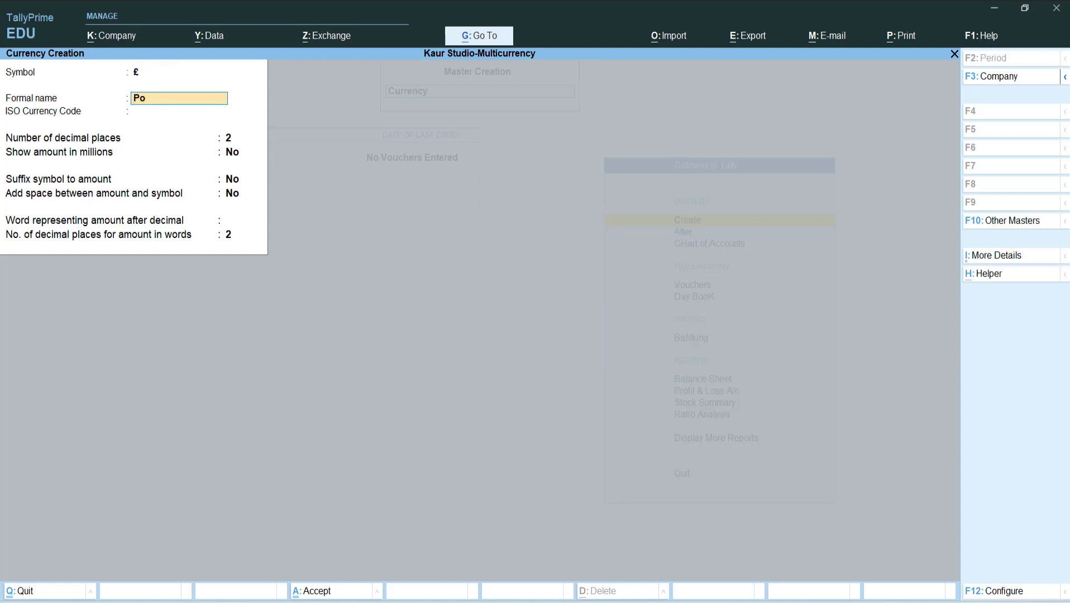
text(und)
key(Return)
key(Return)
key(Return)
key(Return)
key(Return)
key(Return)
key(Return)
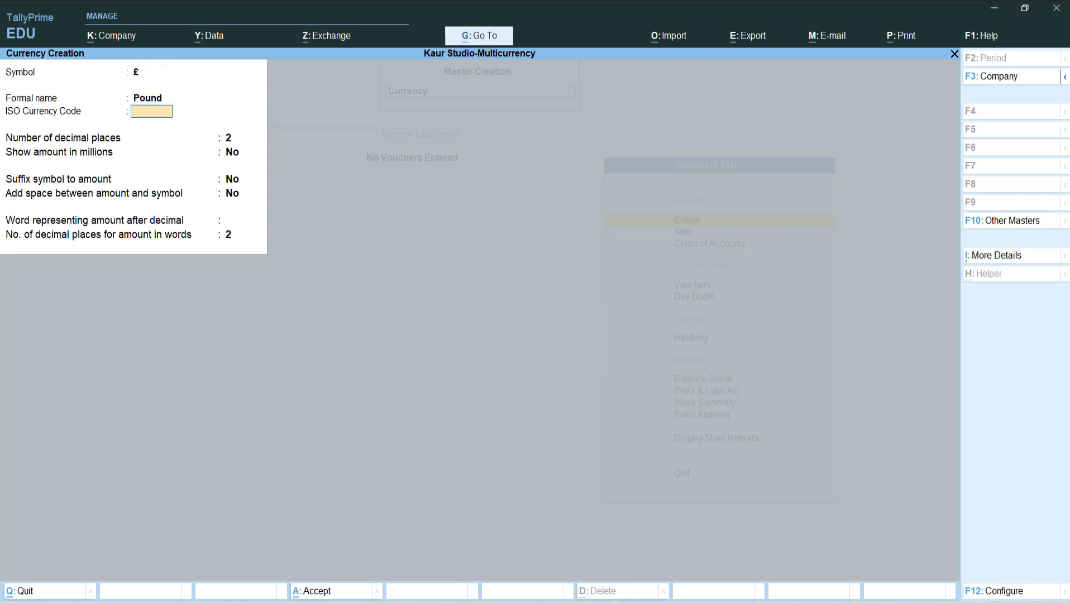
key(Return)
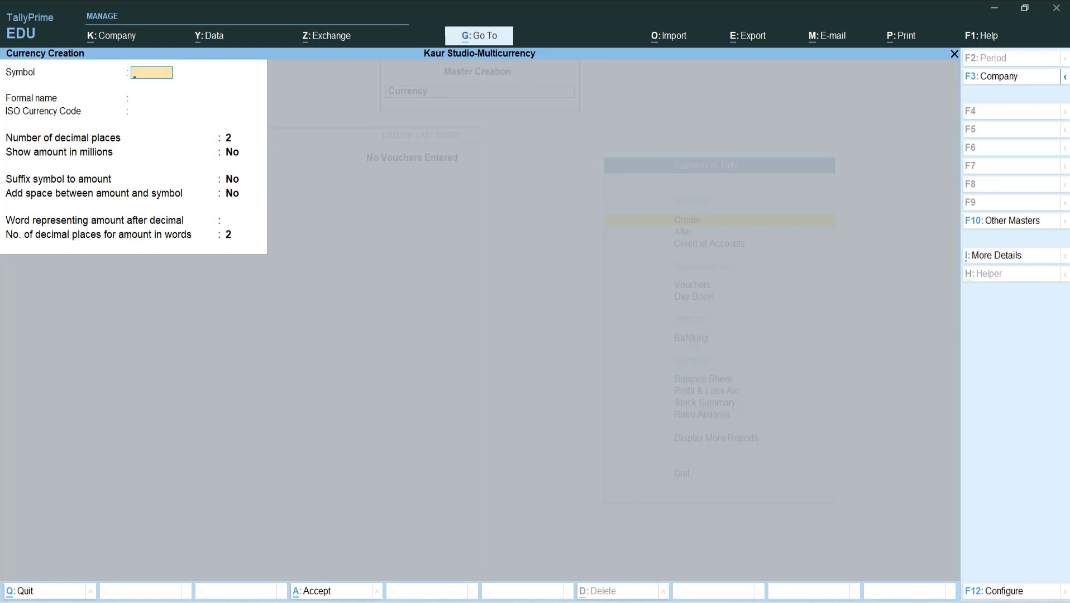
Leave currency creation and open the Rates of Exchange master.
key(Escape)
key(Return)
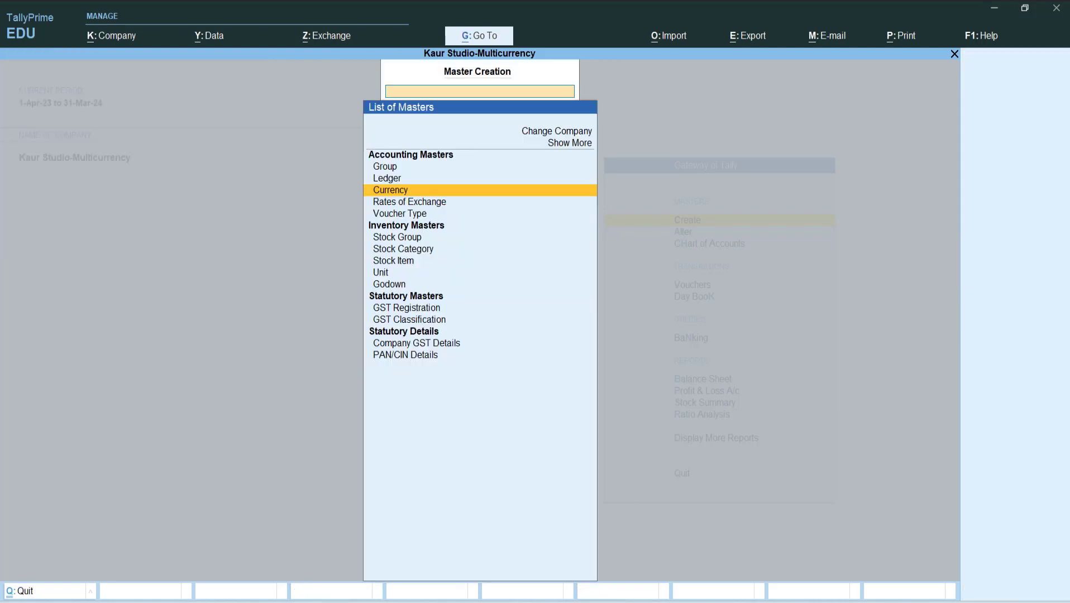
key(Down)
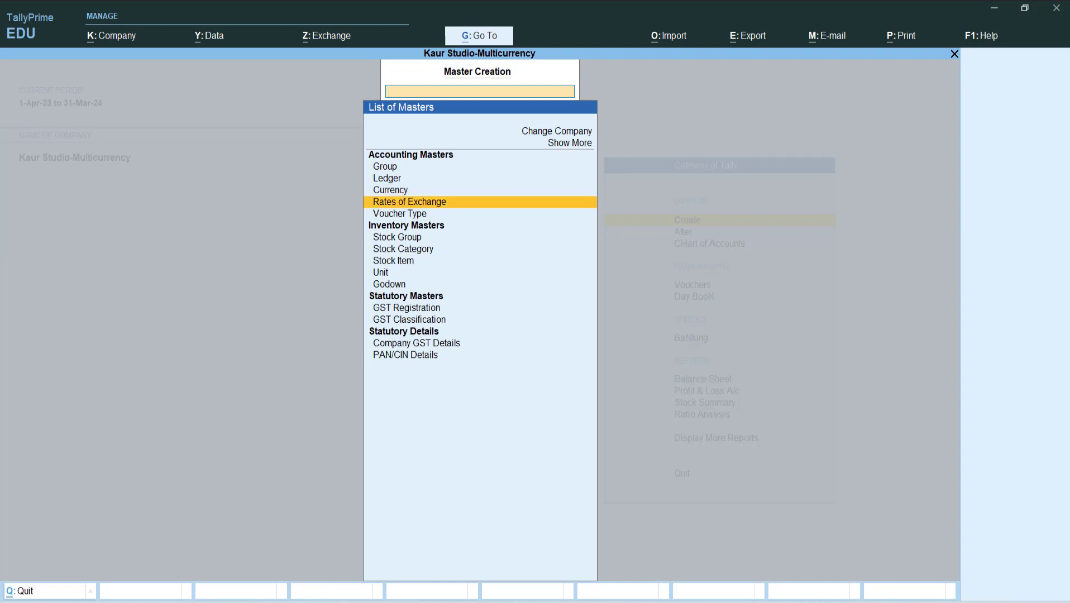
key(Up)
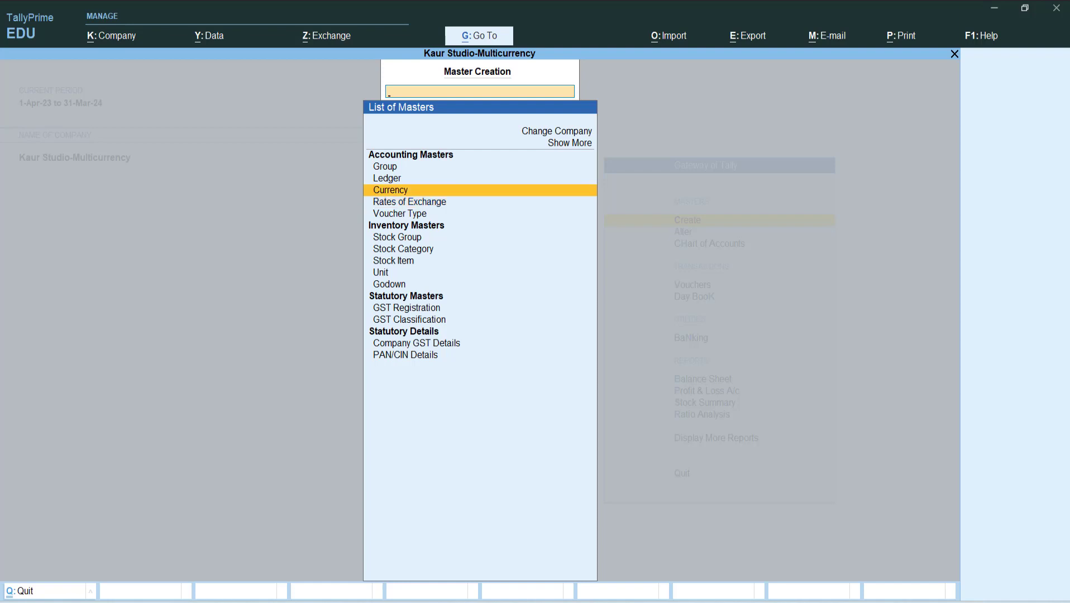
key(Down)
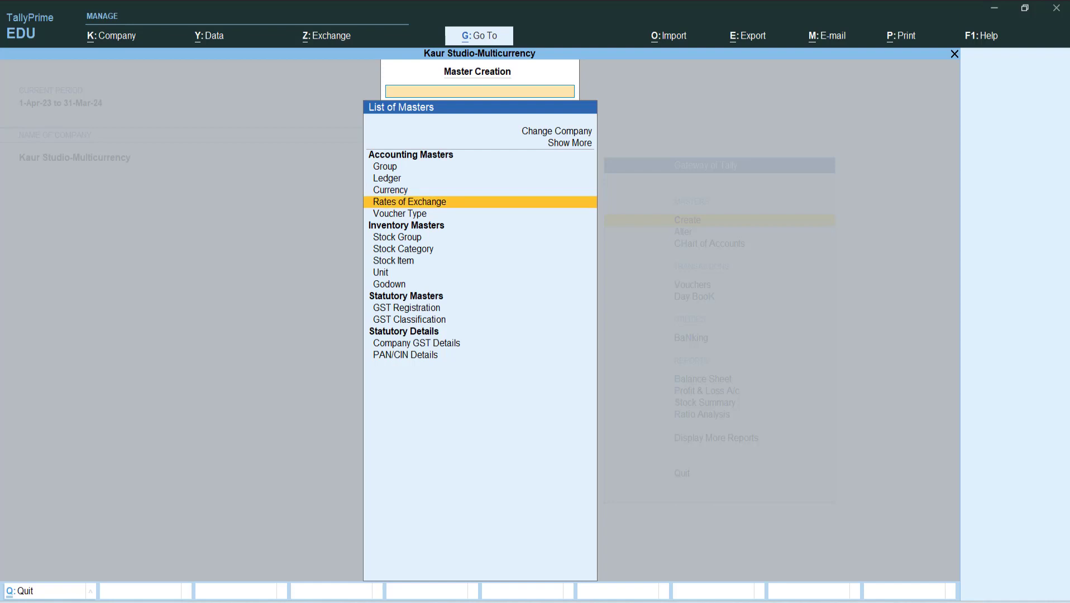
key(Return)
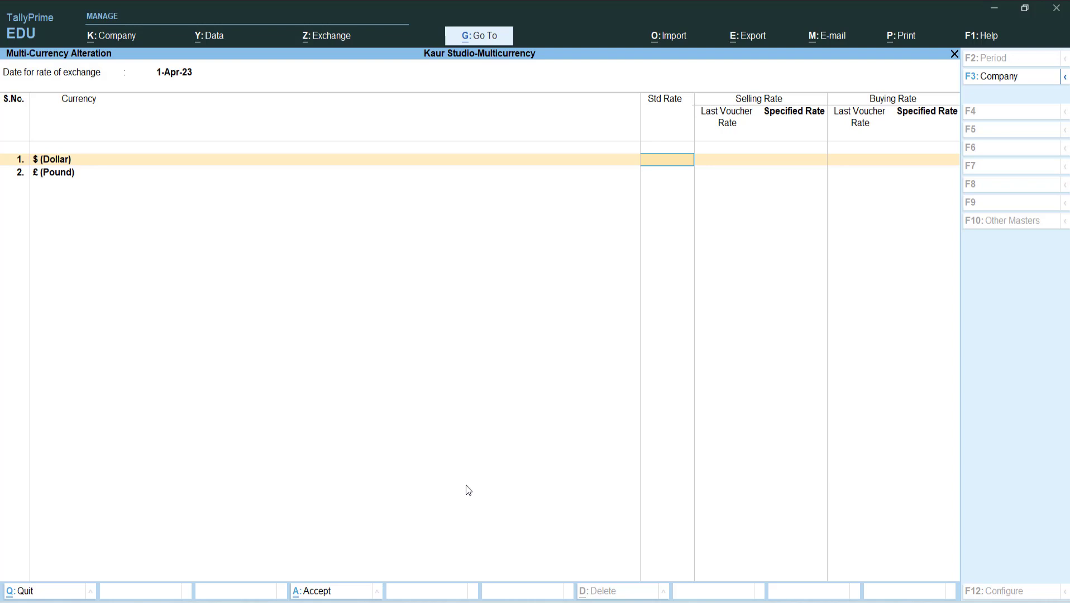
Set the Dollar's standard rate to 83.22, its specified selling rate to 90 and its specified buying rate to 83.22.
key(alt+Tab)
text(83.22)
key(Return)
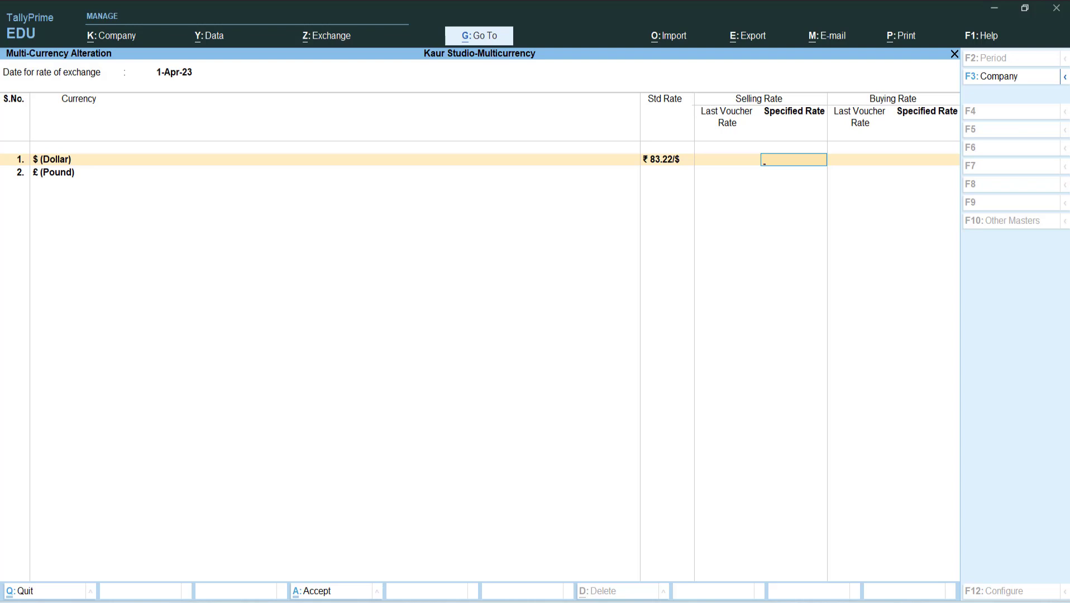
text(90)
key(Return)
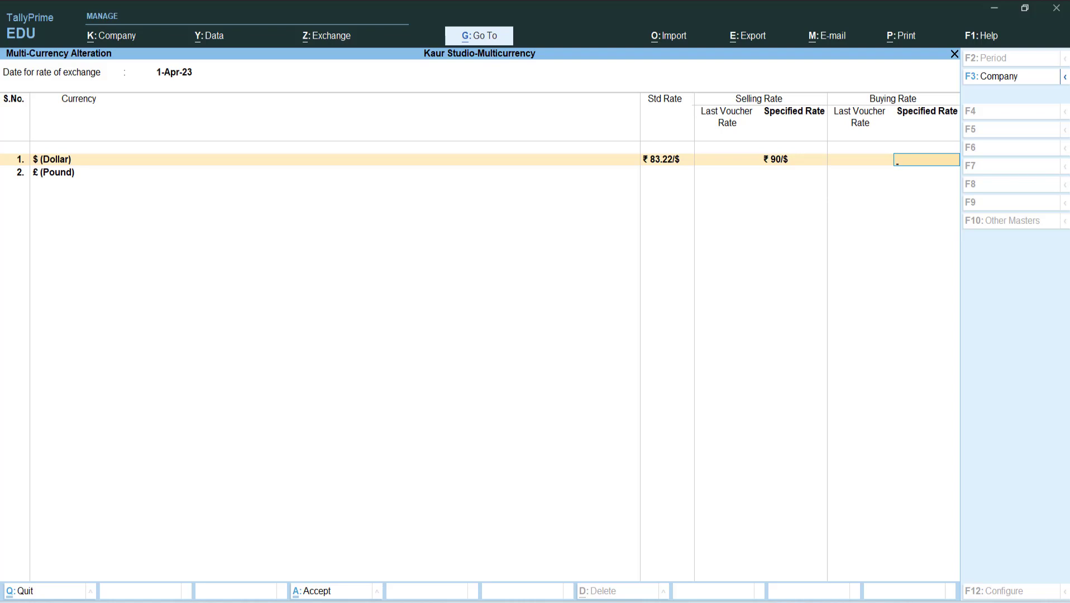
text(83.22)
key(Return)
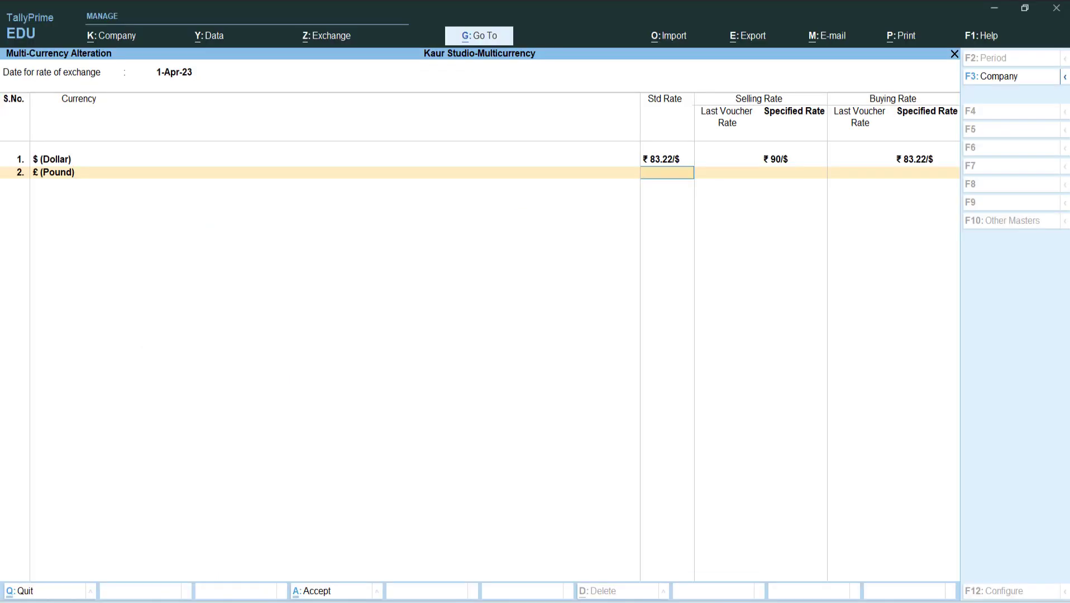
Set the Pound's standard rate to 100.77, leave its selling and buying rates blank, and save the exchange rates.
text(100.77)
key(Return)
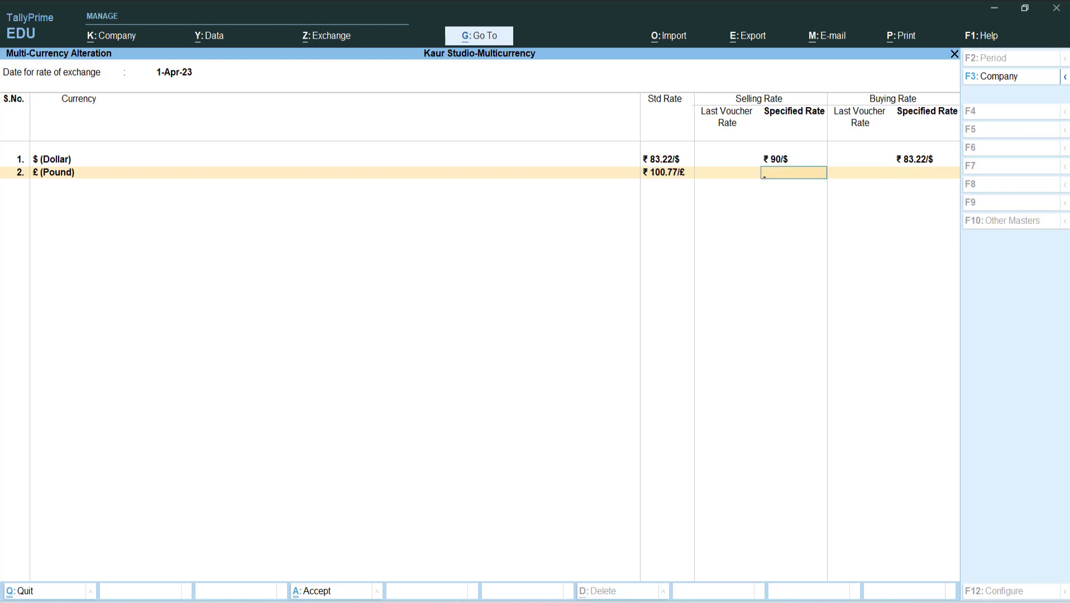
key(Return)
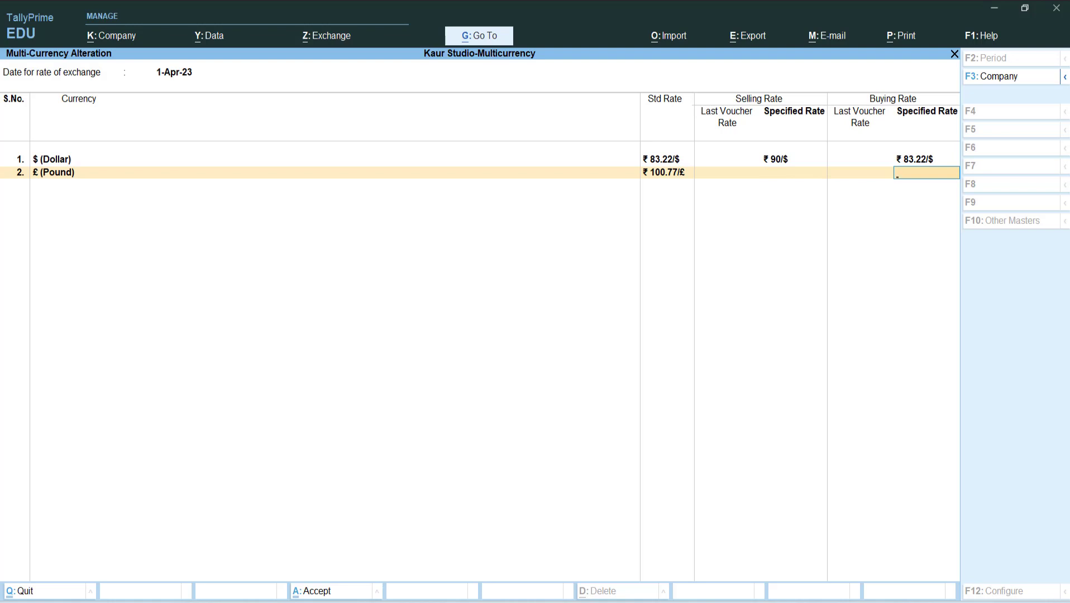
key(Return)
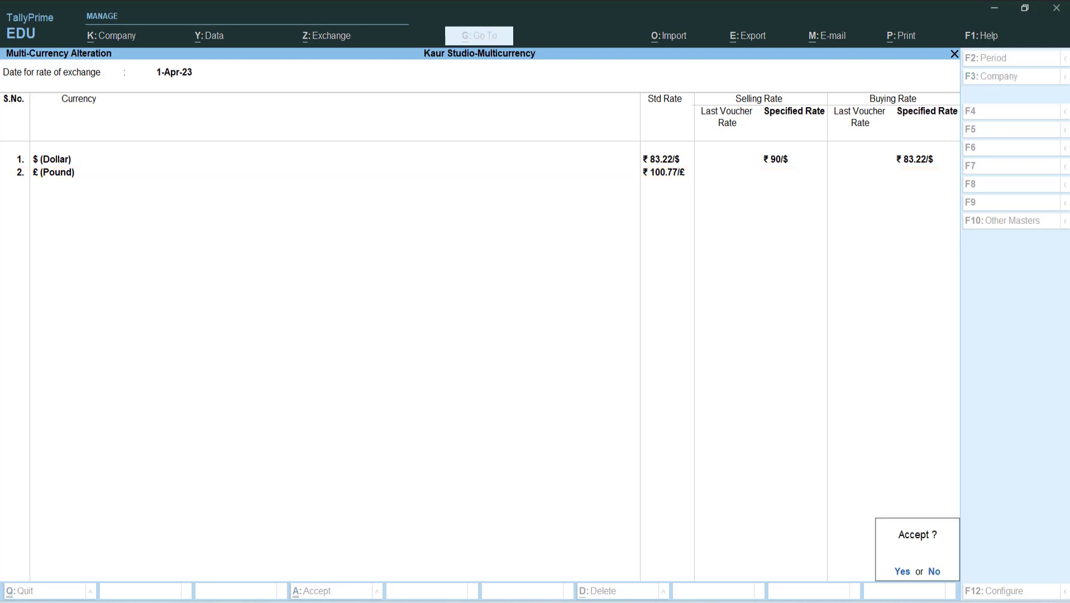
key(Return)
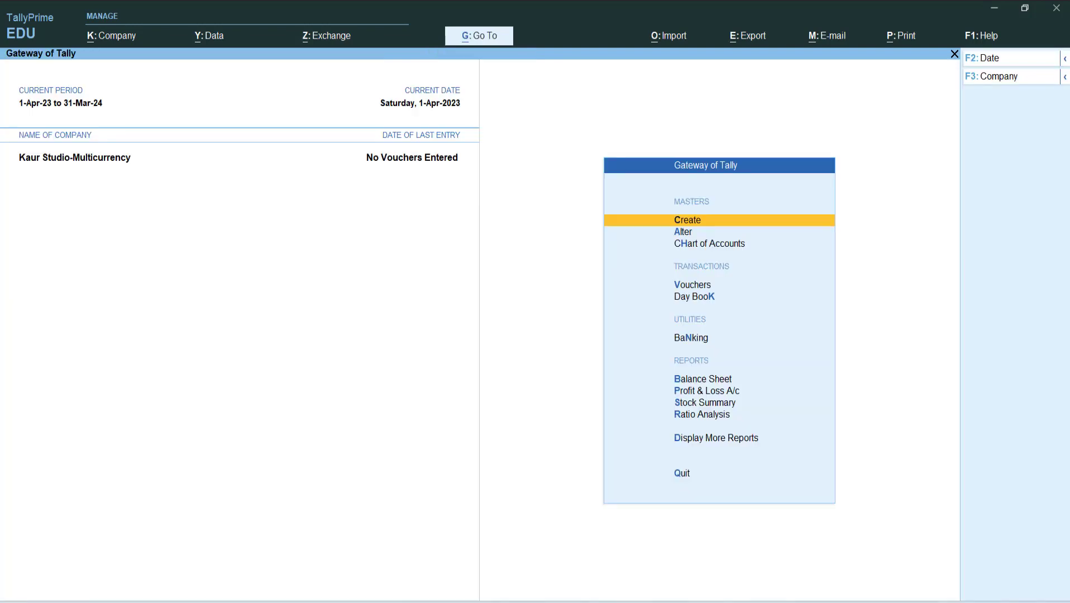
Start a new ledger, enter the party's name and place it under Sundry Creditors.
key(Return)
key(Return)
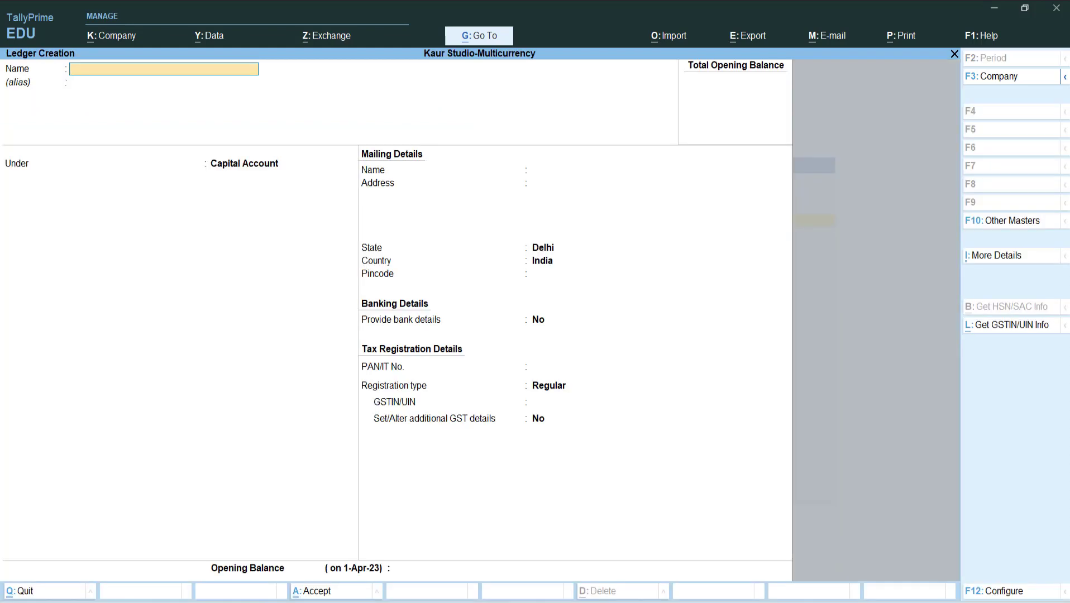
text(John)
key(Return)
key(Return)
text(S)
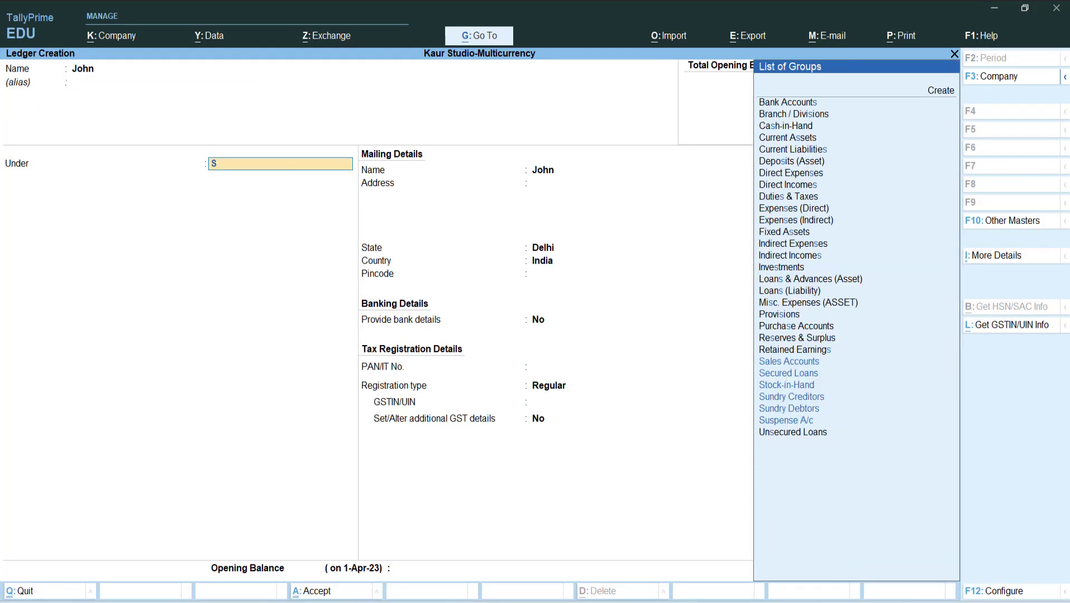
key(Down)
key(Down)
key(Down)
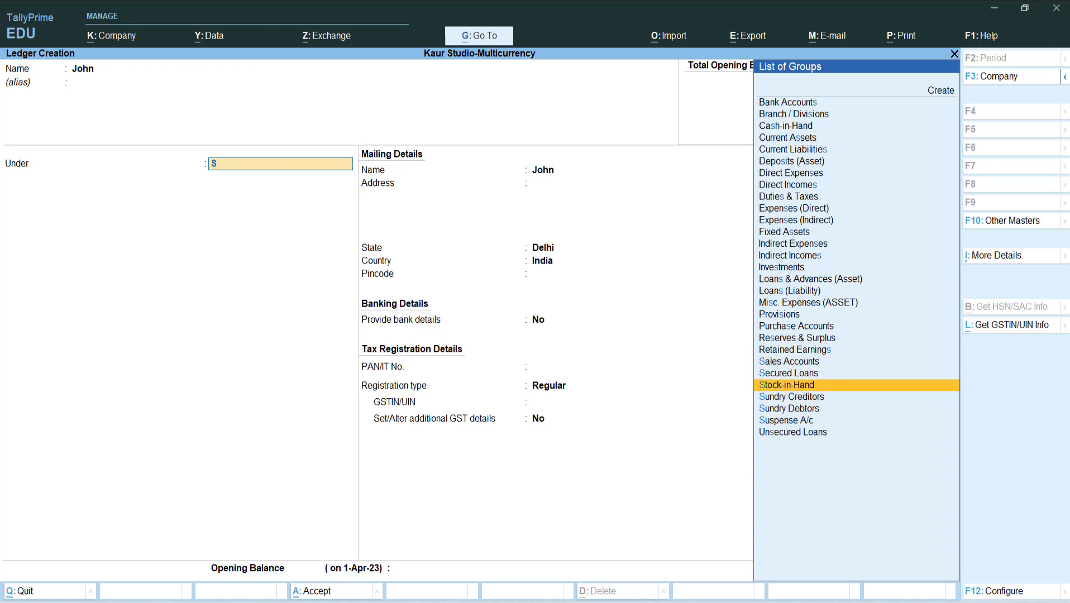
key(Return)
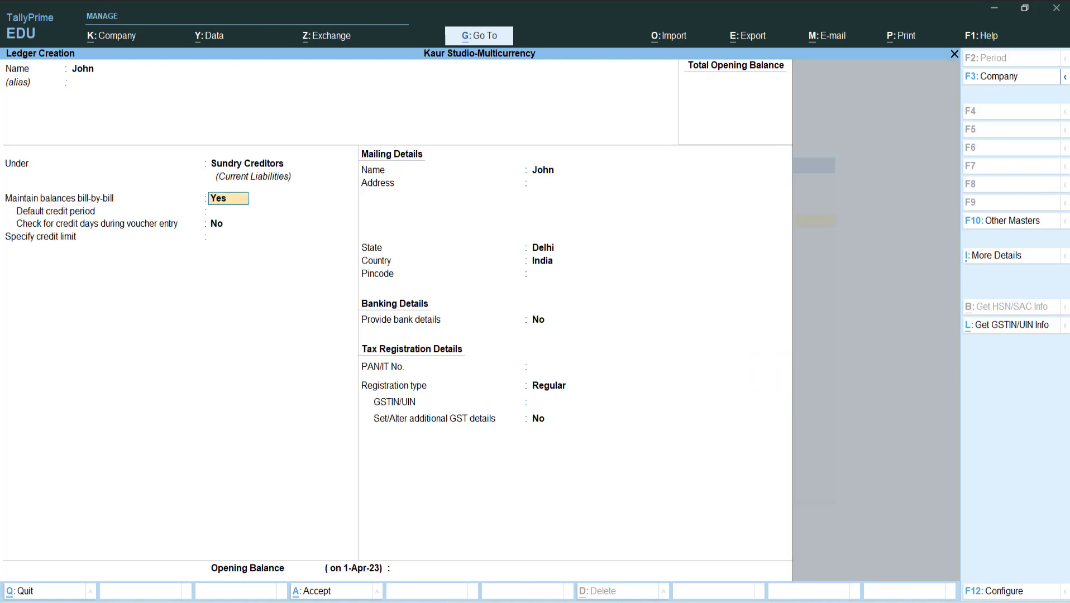
Set the creditor's mailing state to North Carolina, United States of America.
click(602, 247)
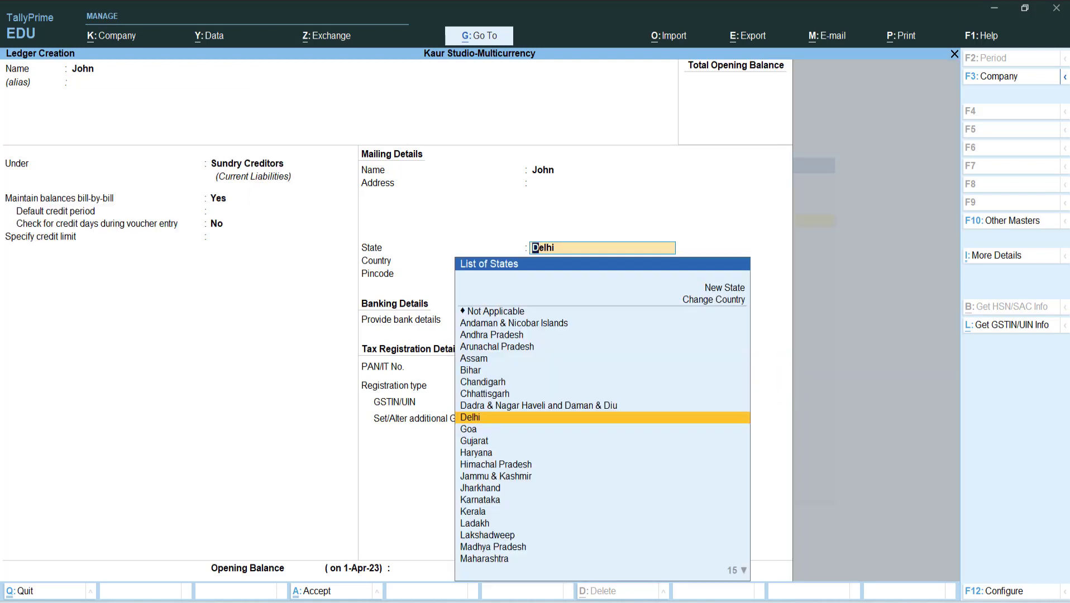
text(Nor)
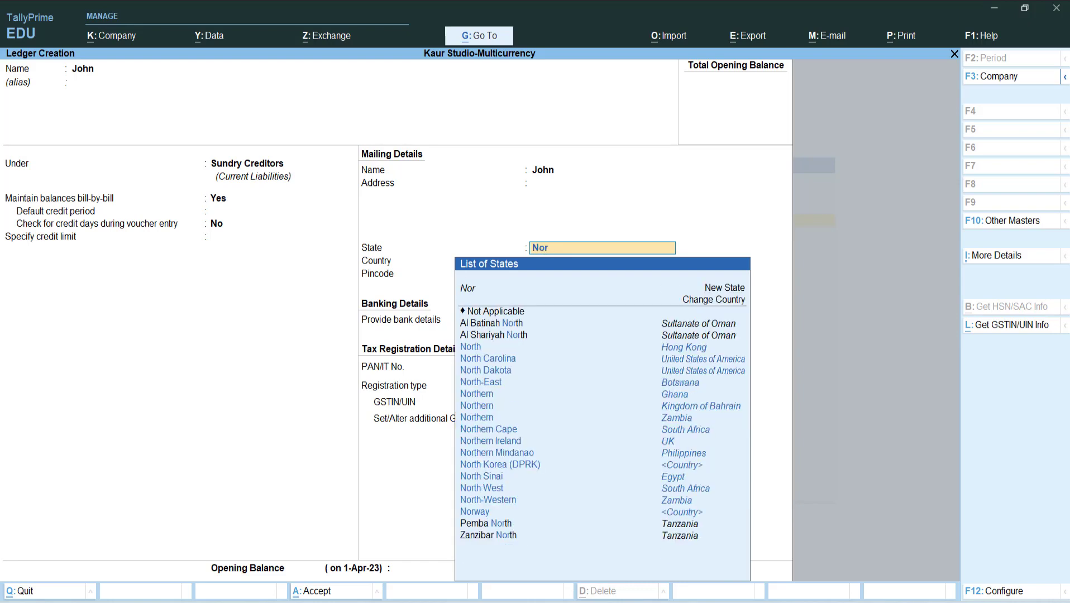
click(489, 358)
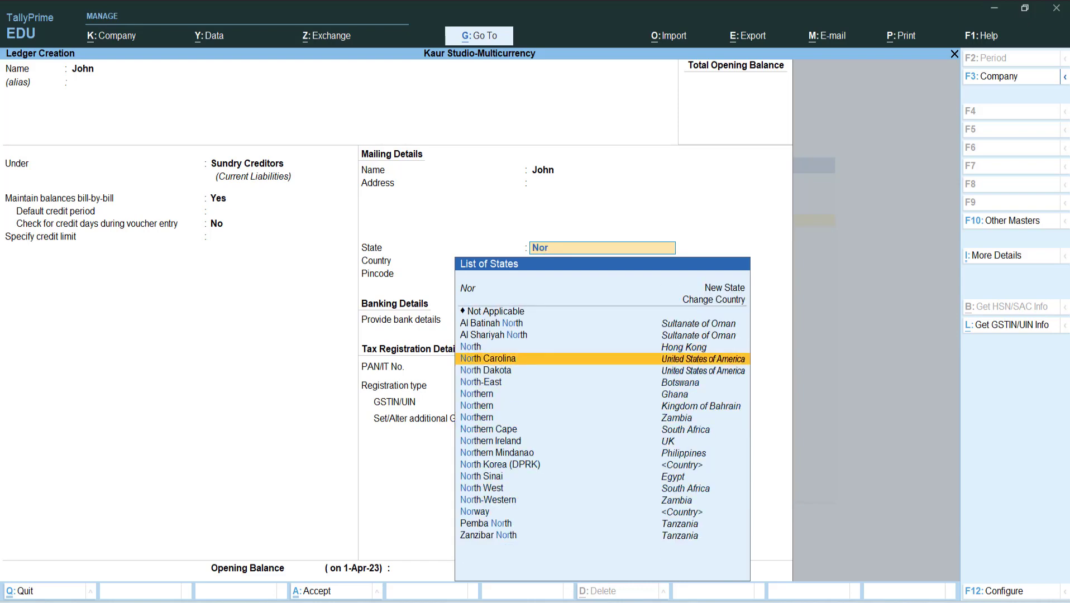
key(Return)
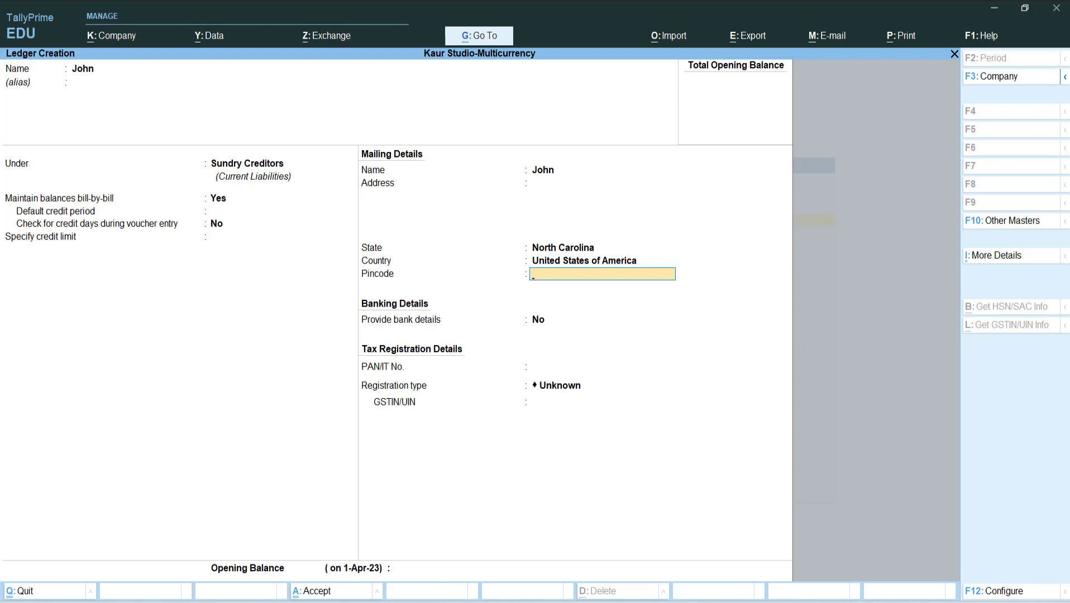
Leave the pincode and tax details blank with registration type Unknown, save the creditor's ledger, and return to the Gateway of Tally.
key(Return)
key(Return)
key(Return)
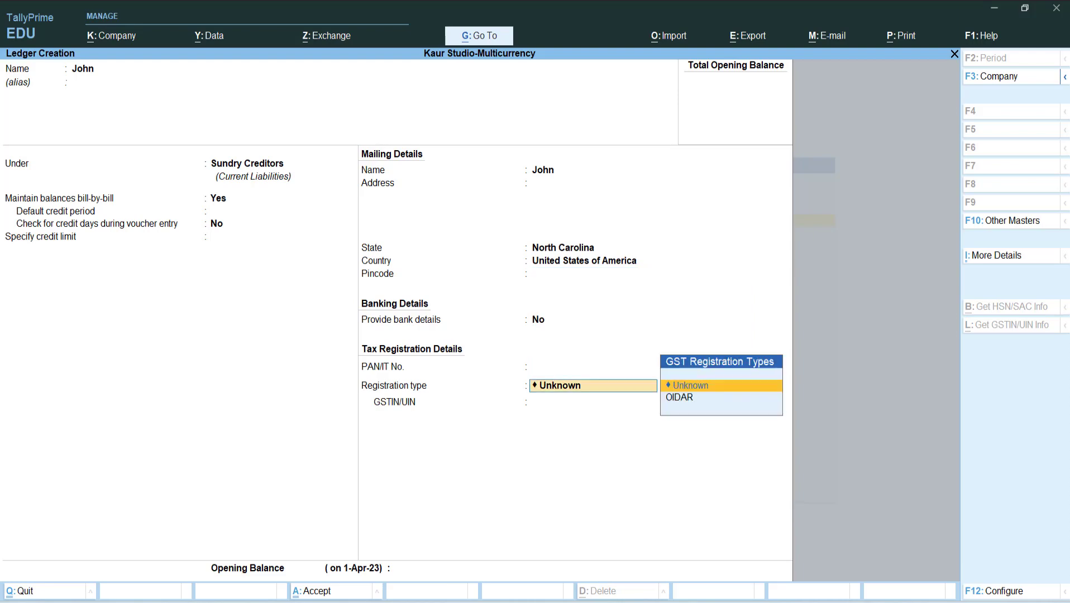
key(Return)
key(Return)
key(Escape)
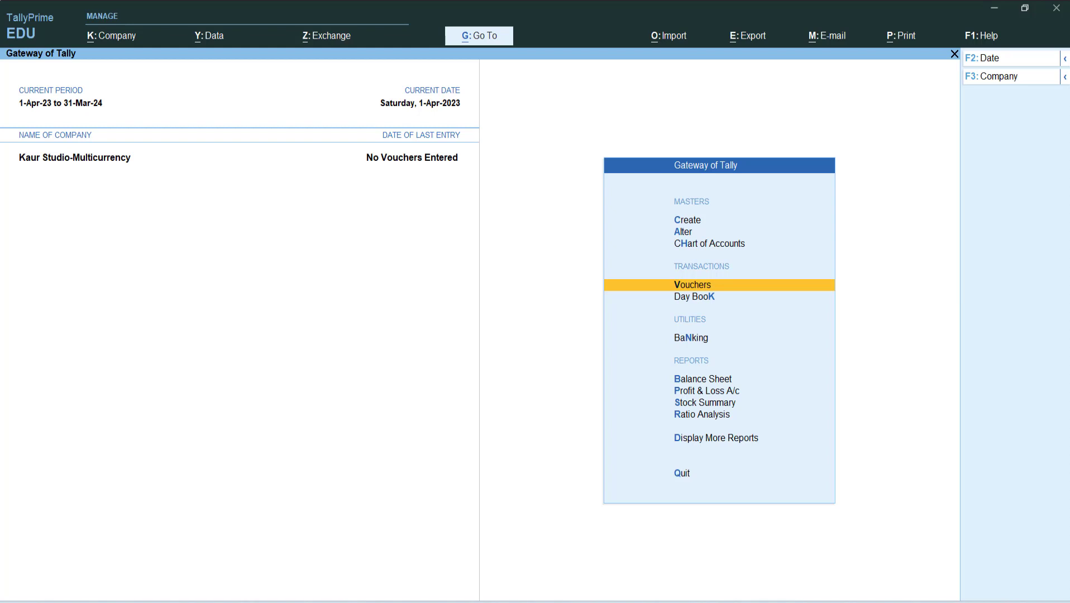
Start a purchase voucher with supplier invoice number 5603 dated 1-Apr-23.
key(Return)
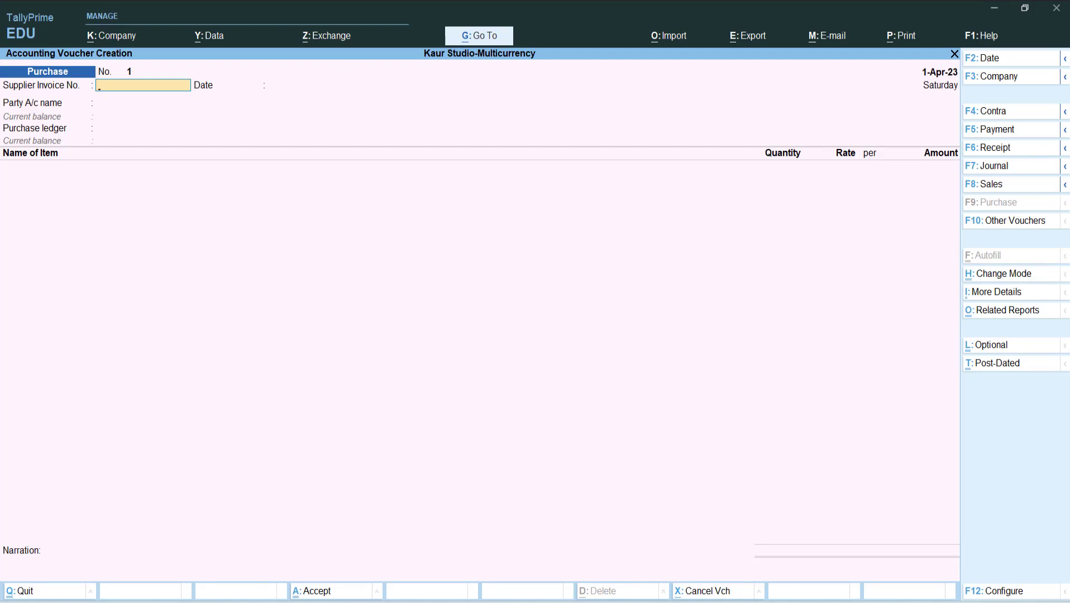
text(5603)
key(Return)
key(Return)
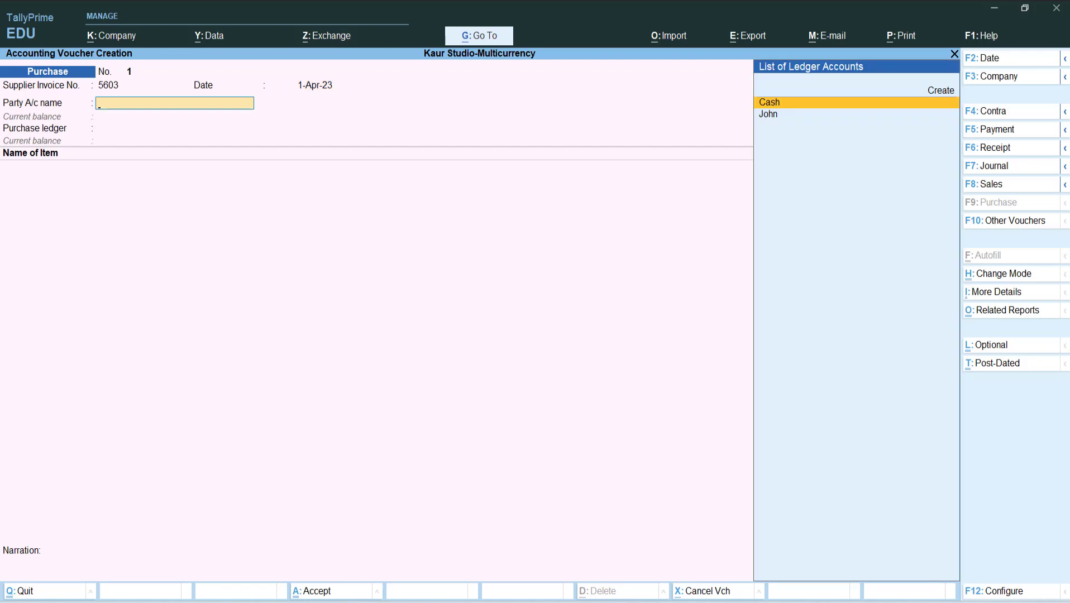
Choose the foreign creditor as the party, keep the default receipt and party details, and book to the Purchase ledger.
key(Down)
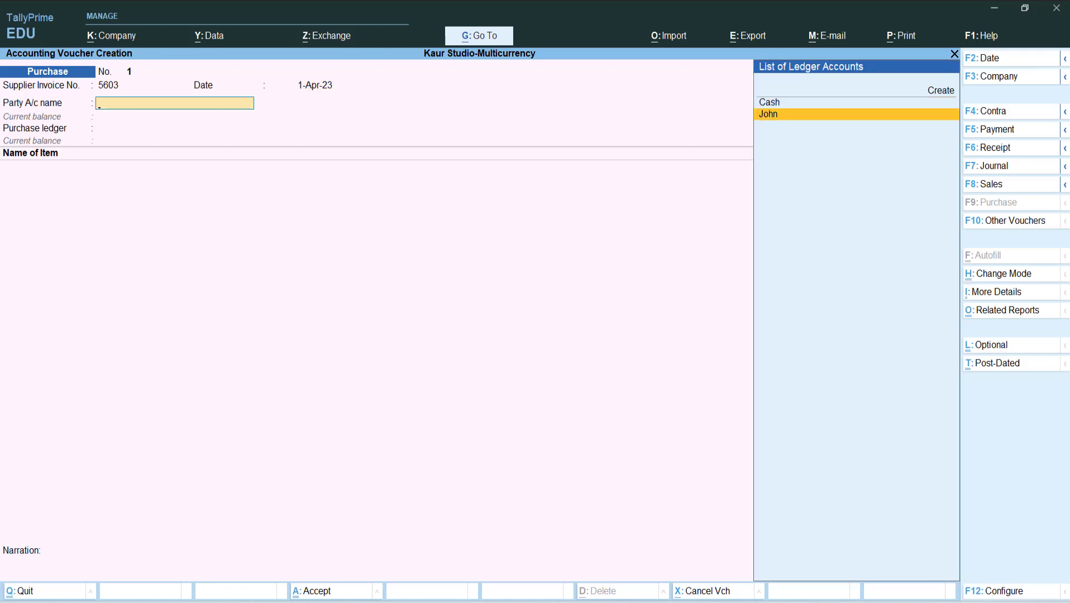
key(Return)
key(Return)
key(Return)
key(Return)
key(Return)
key(Return)
key(Return)
key(Return)
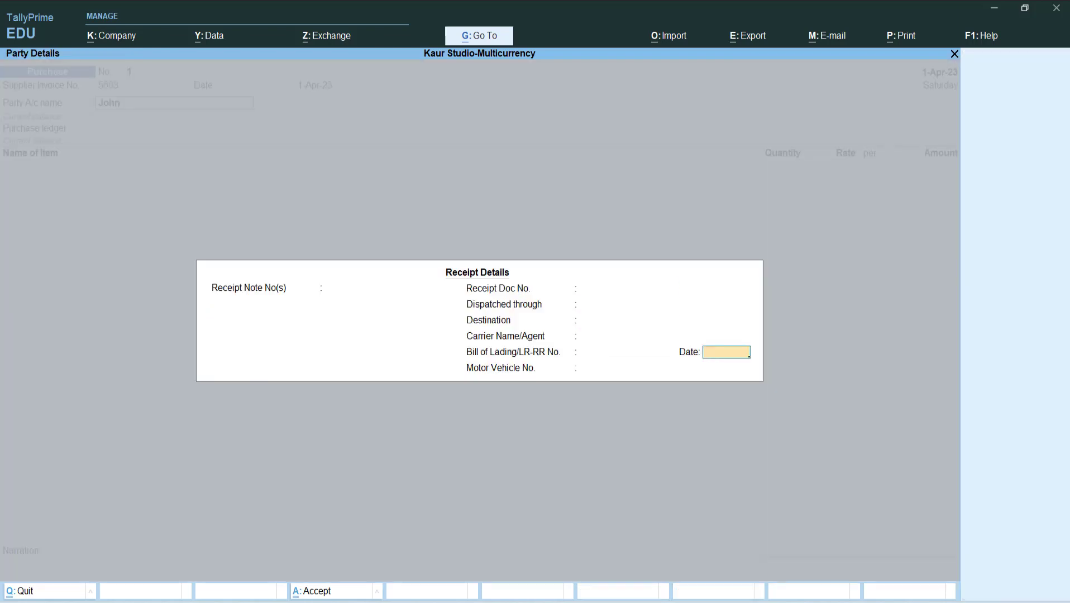
key(Return)
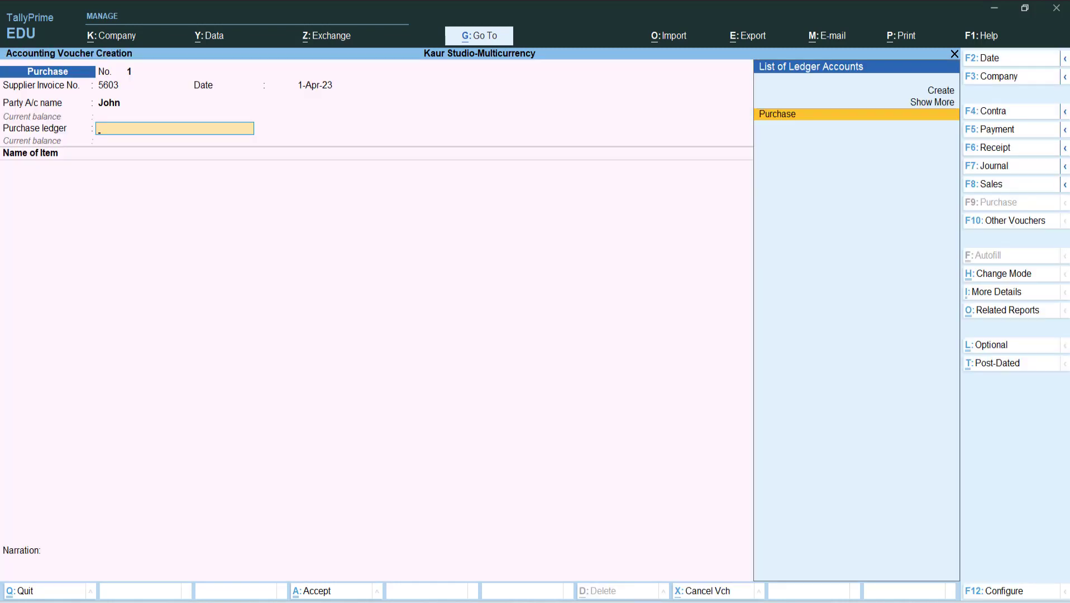
key(Return)
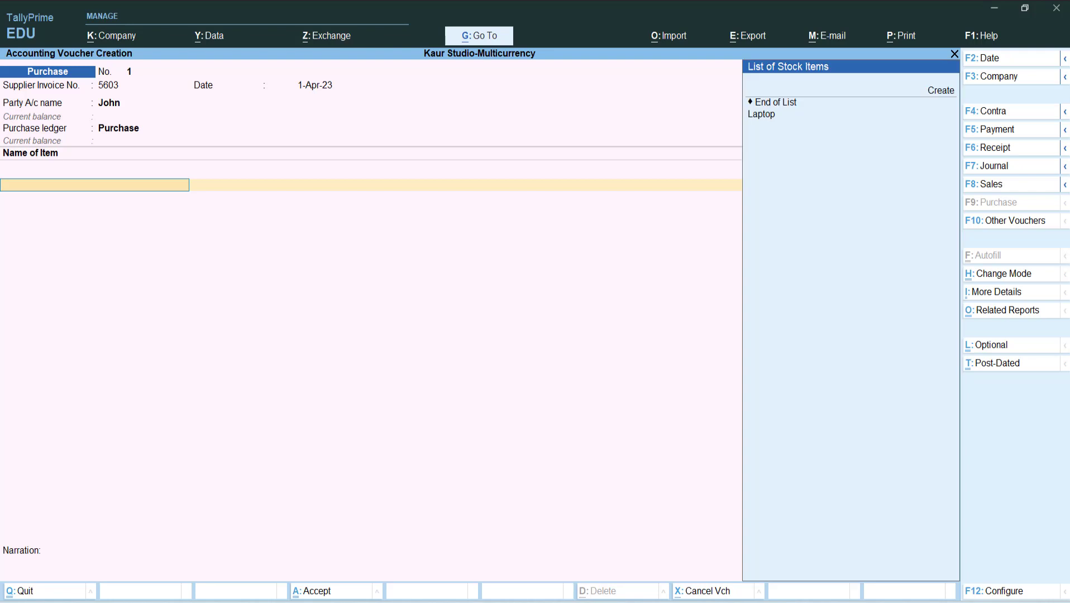
Add the Laptop stock item to the purchase with a quantity of 5 pcs.
key(Down)
key(Down)
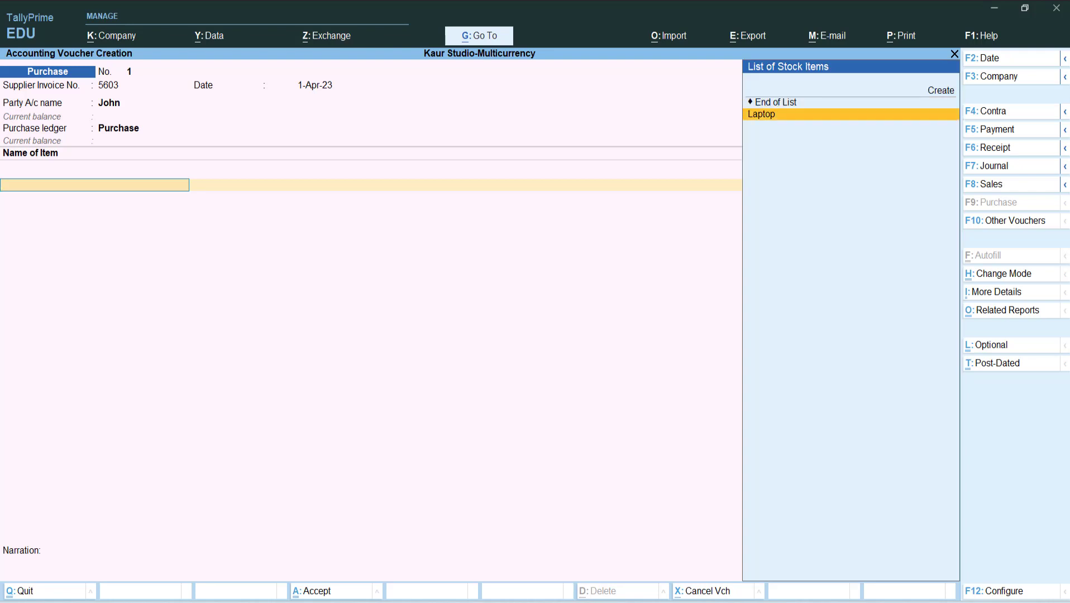
key(Return)
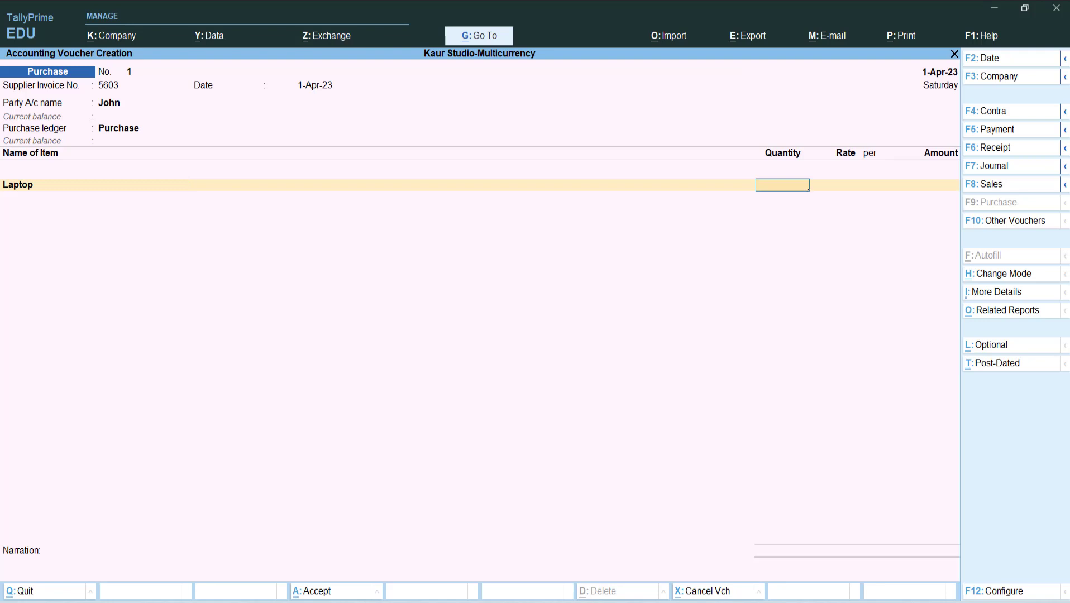
text(5)
key(Return)
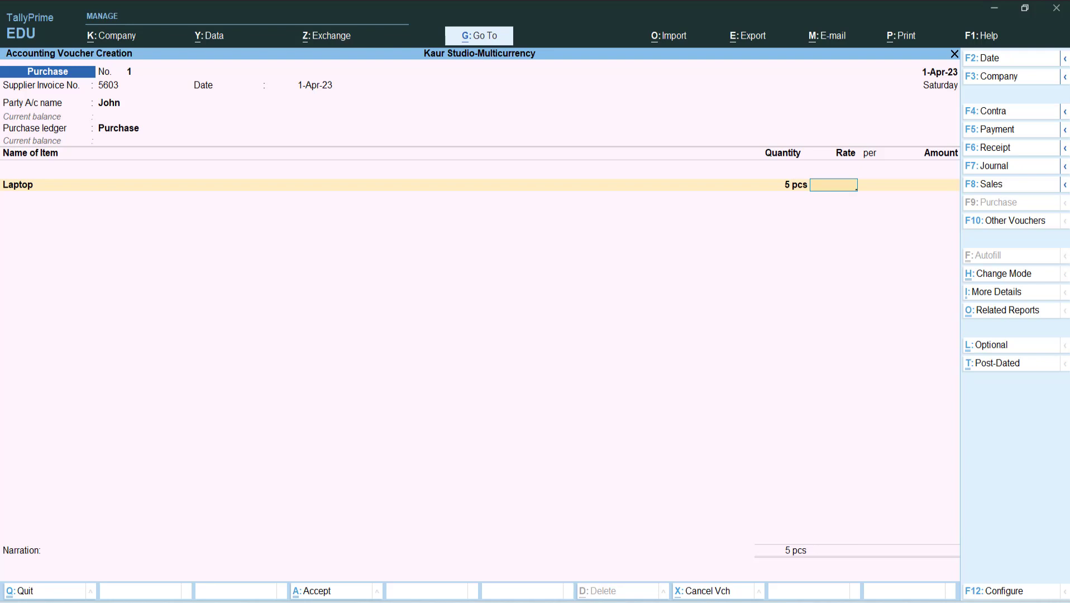
Set the laptop's rate to $400 per pcs and accept the ₹ 83.22/$ exchange rate and the calculated amount.
text(400$)
key(Return)
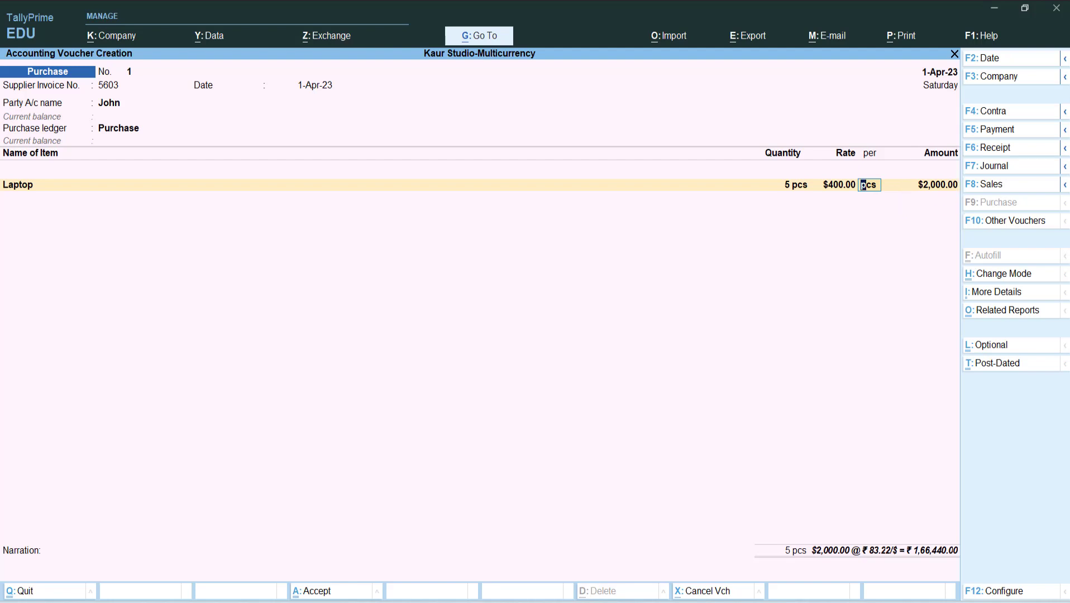
key(Return)
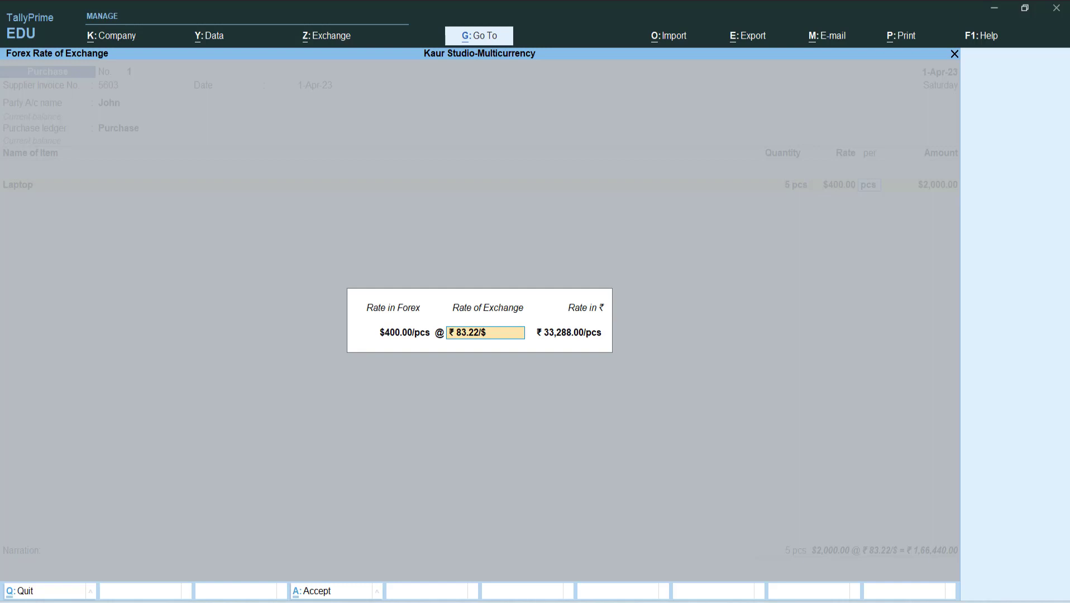
key(Return)
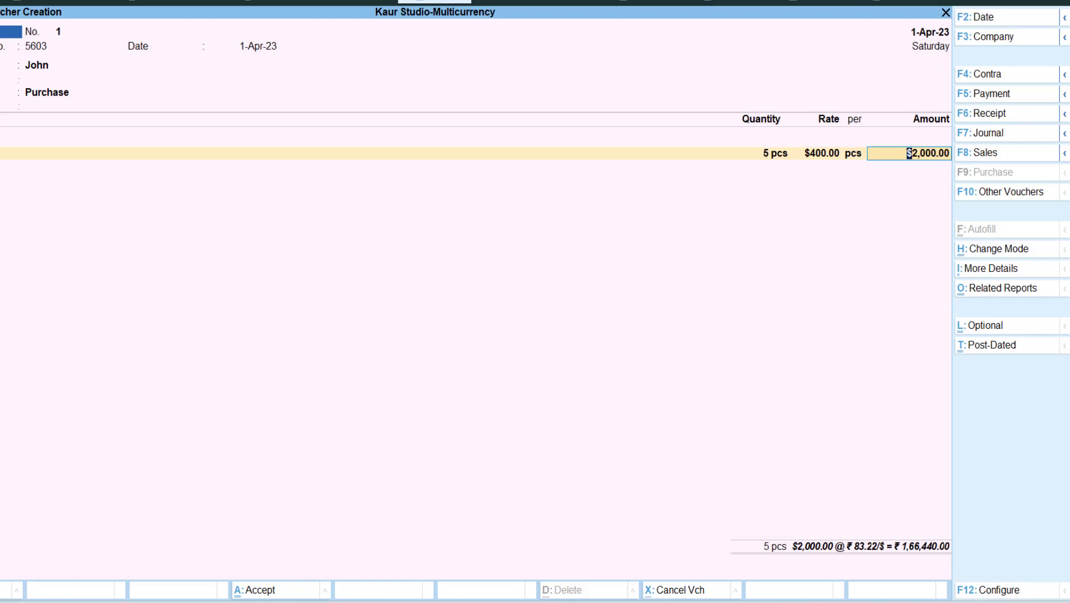
key(Return)
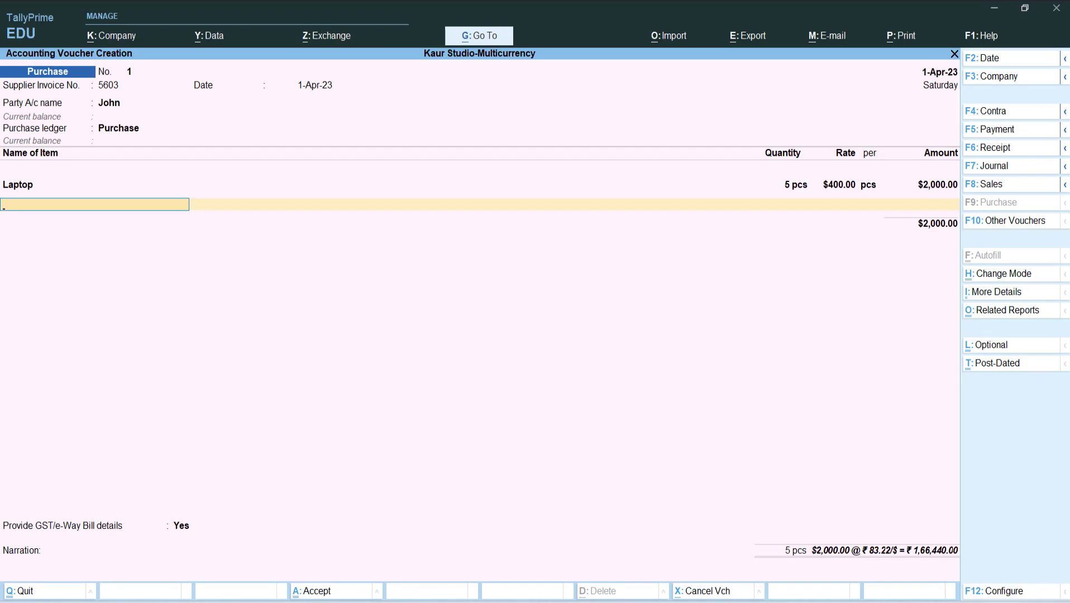
End the item list, set Provide GST/e-Way Bill details to No, and save the purchase voucher without a narration.
key(Return)
key(n)
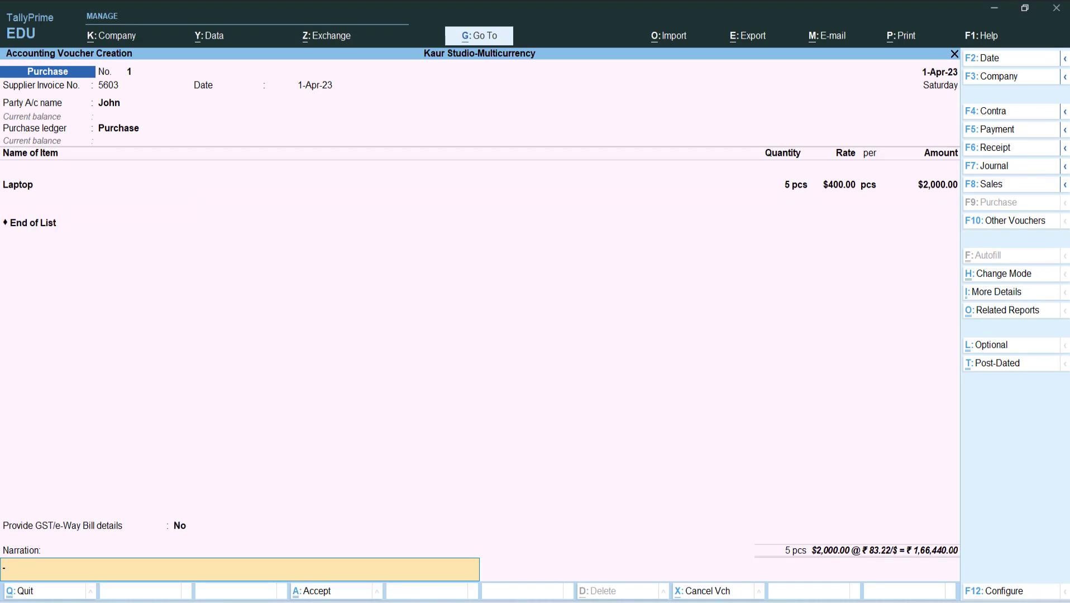
key(Return)
key(y)
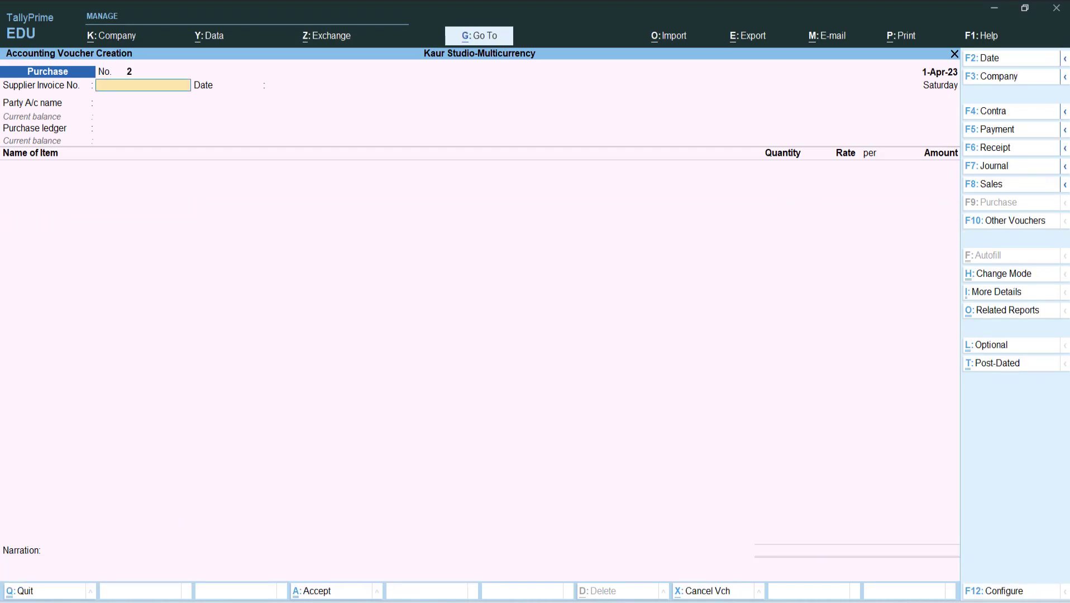